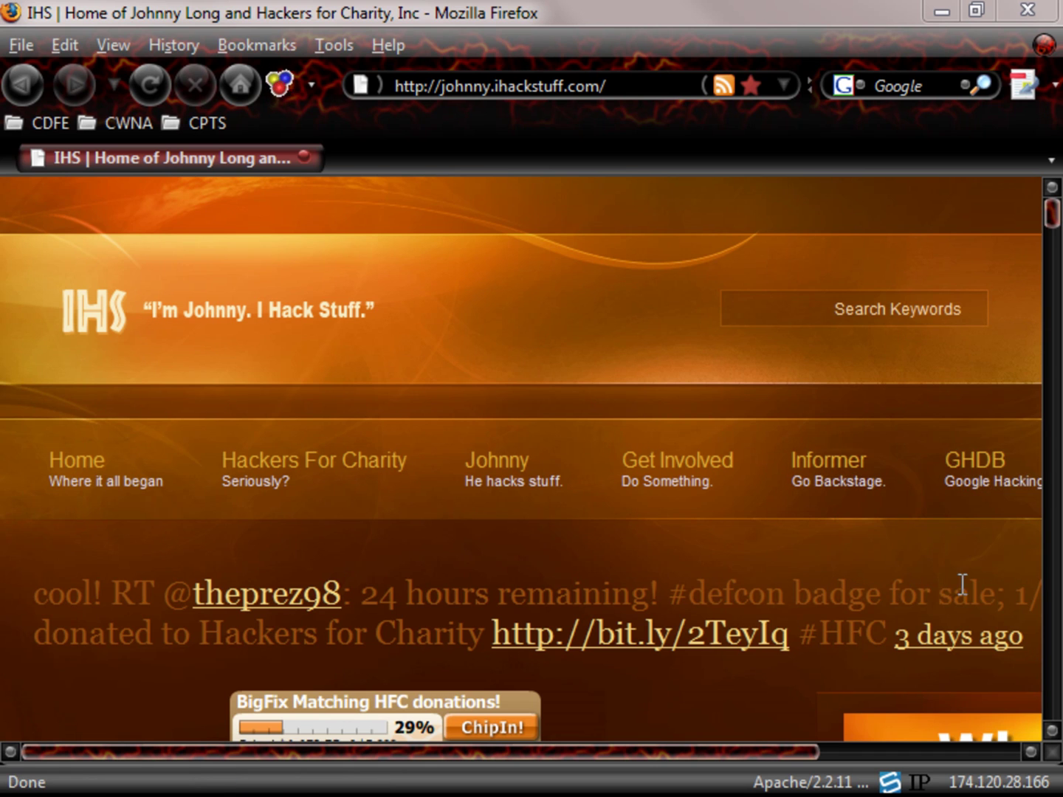
Step: Open the Google Hacking Database (GHDB) section from the site navigation
scroll(1057, 659, "down", 10)
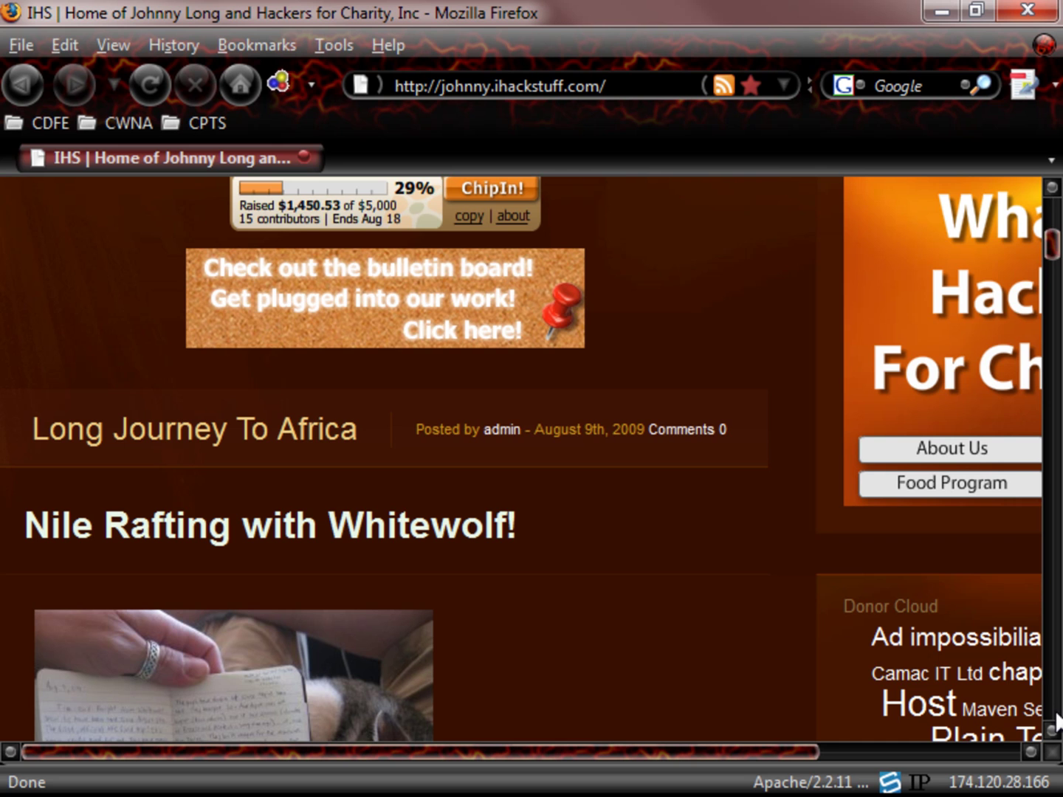
scroll(1055, 734, "down", 7)
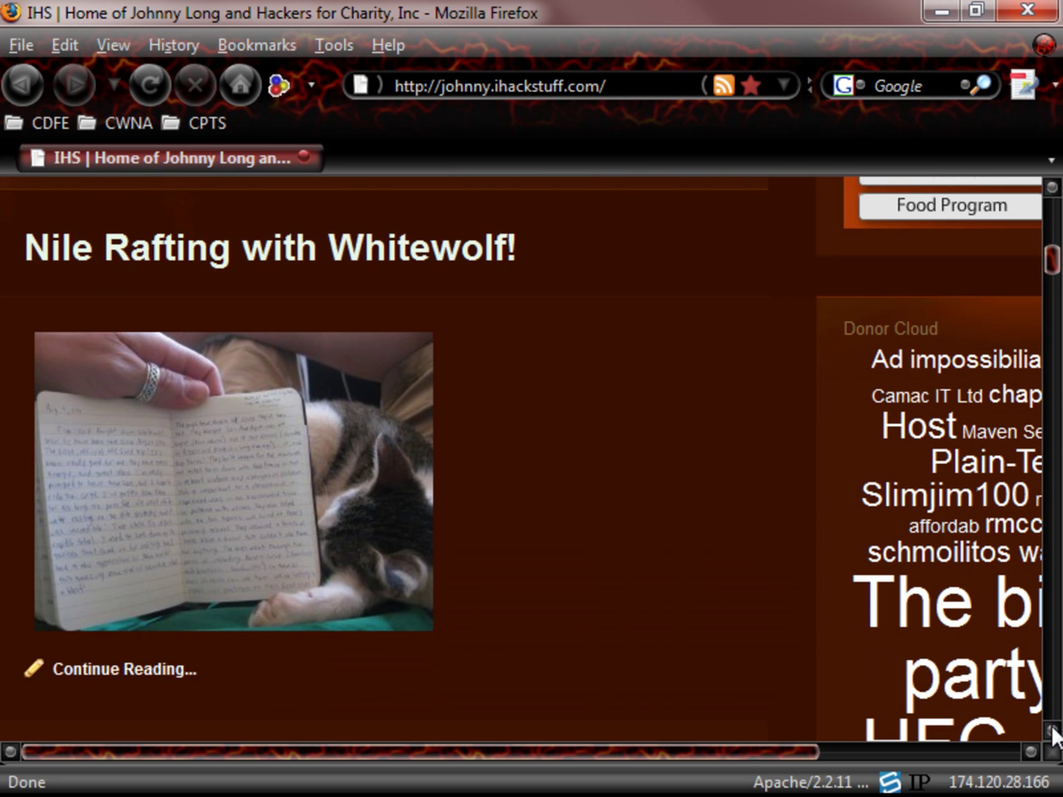
scroll(1055, 734, "down", 15)
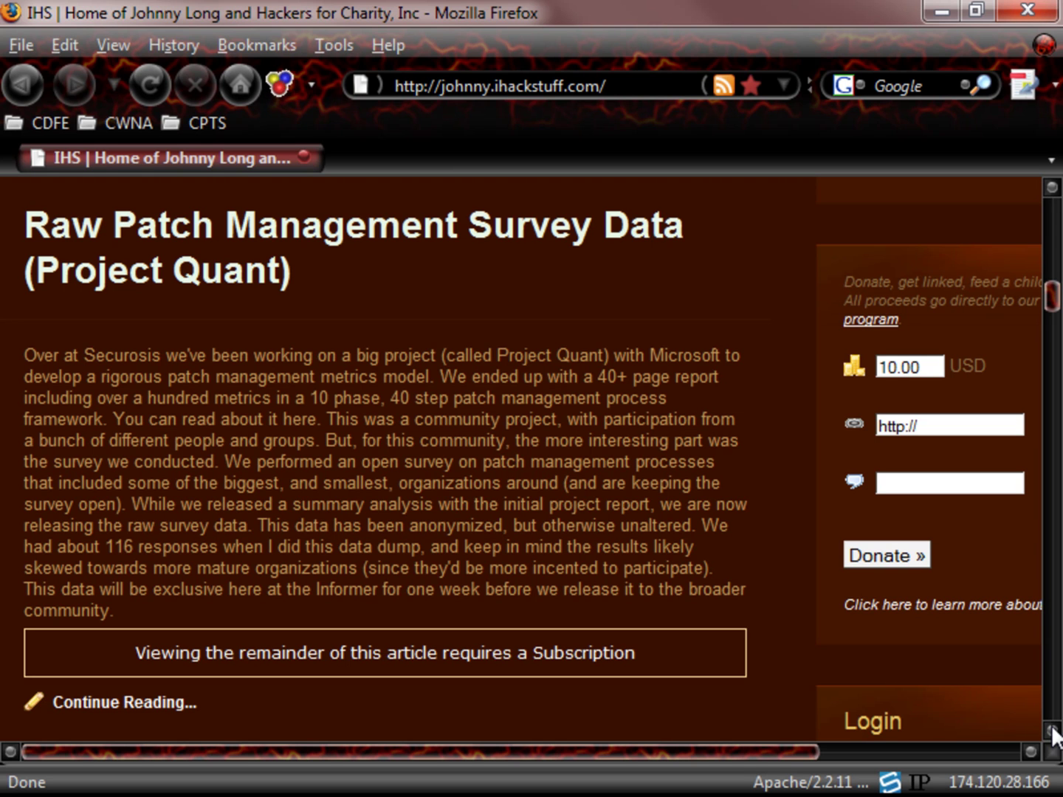
scroll(1054, 734, "down", 15)
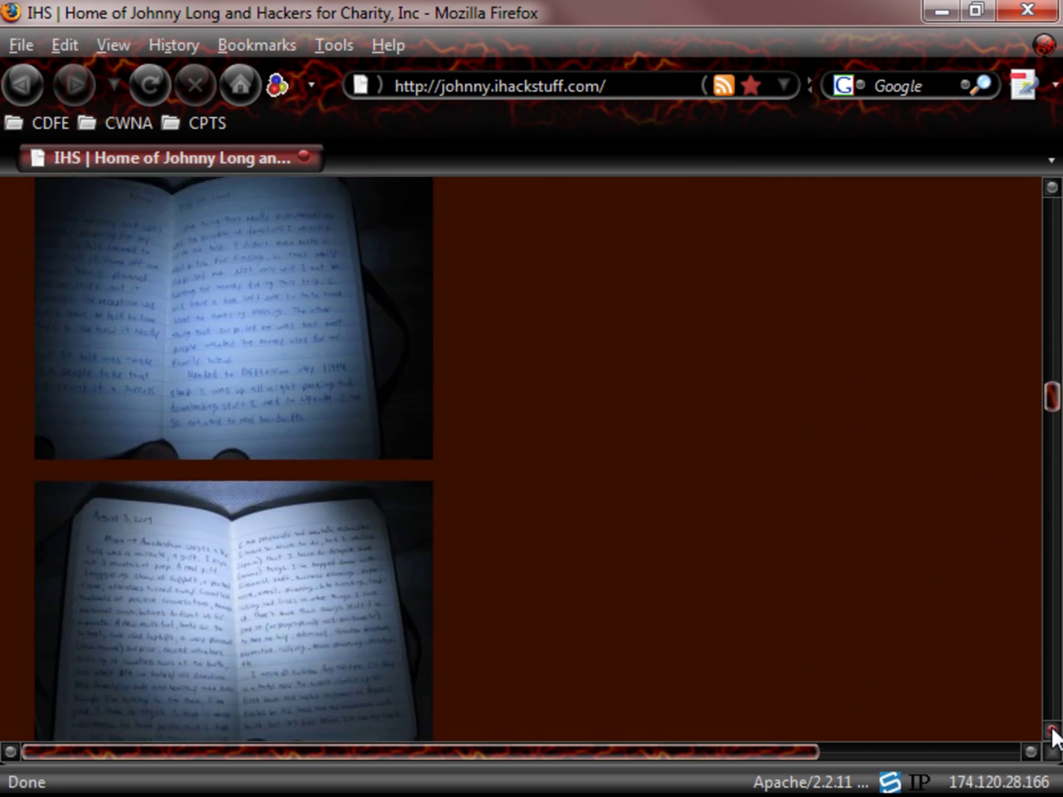
scroll(1054, 735, "down", 10)
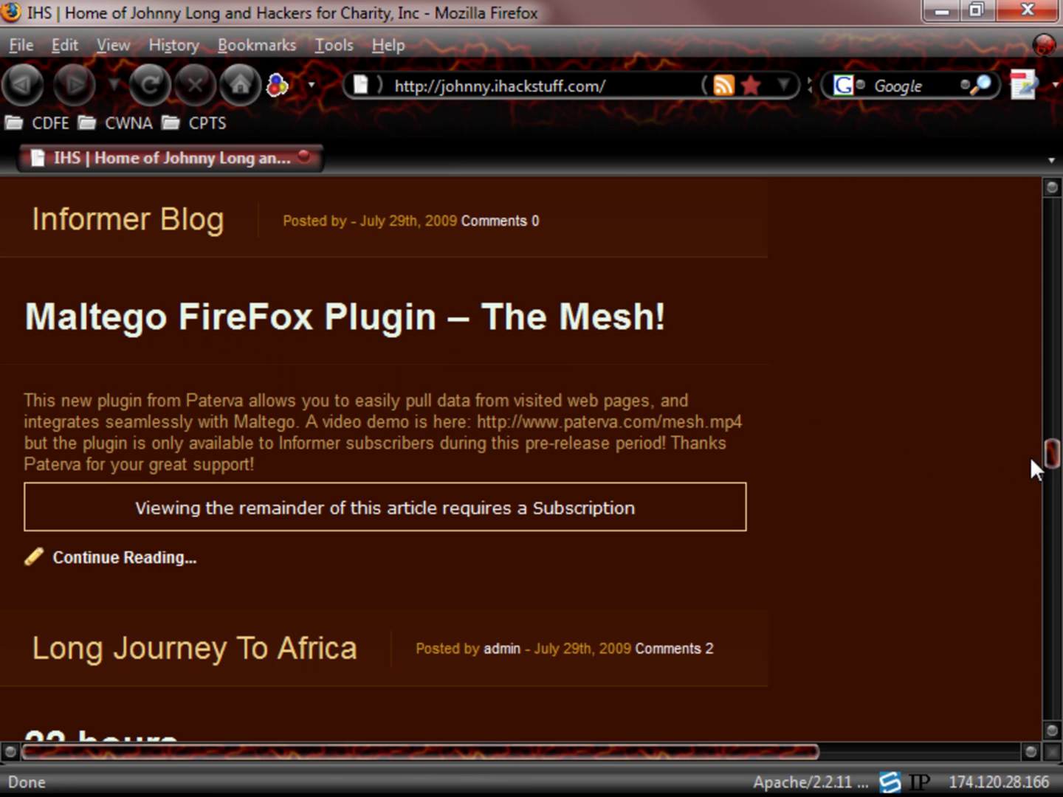
left_click_drag(1057, 456, 1055, 214)
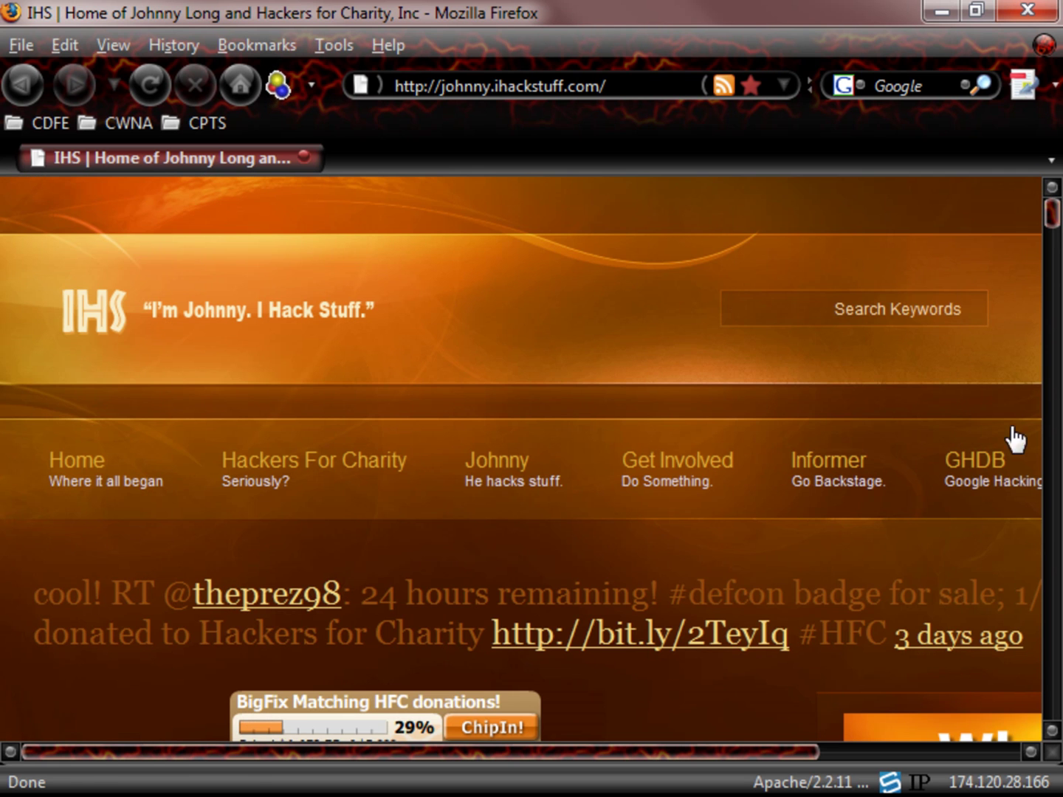
left_click(984, 475)
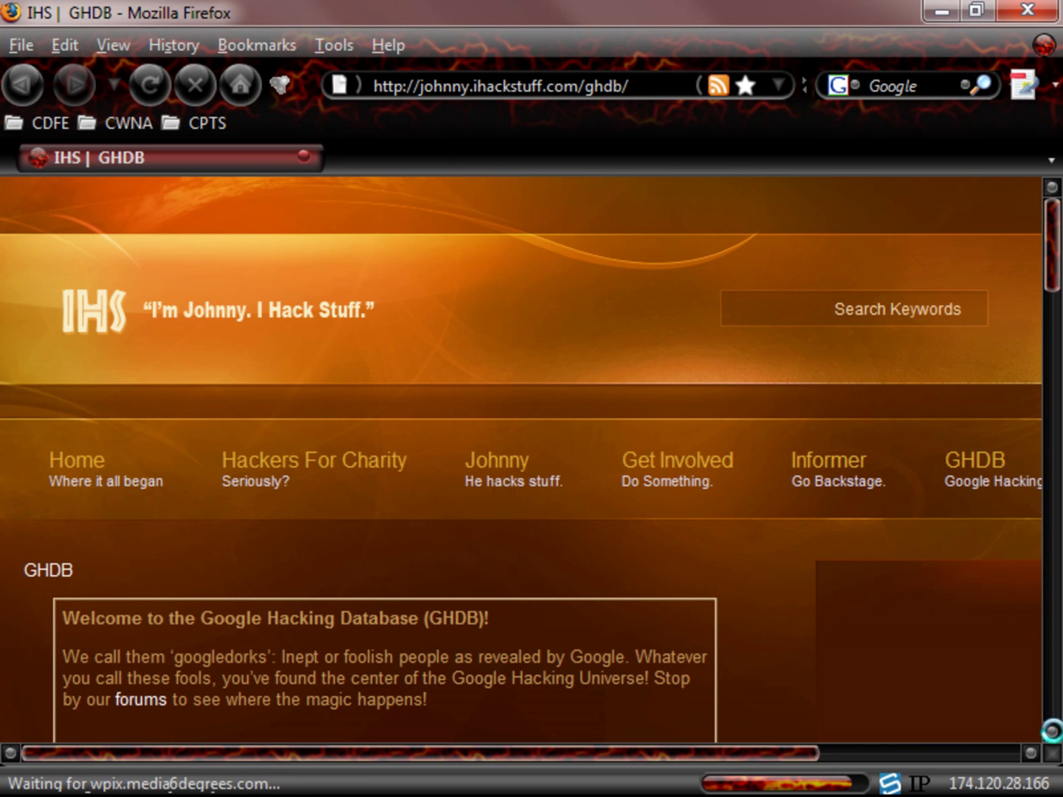
Step: Scroll down the GHDB category list and open 'Files containing passwords'
left_click(1052, 732)
left_click_drag(1053, 732, 1053, 732)
left_click(1052, 732)
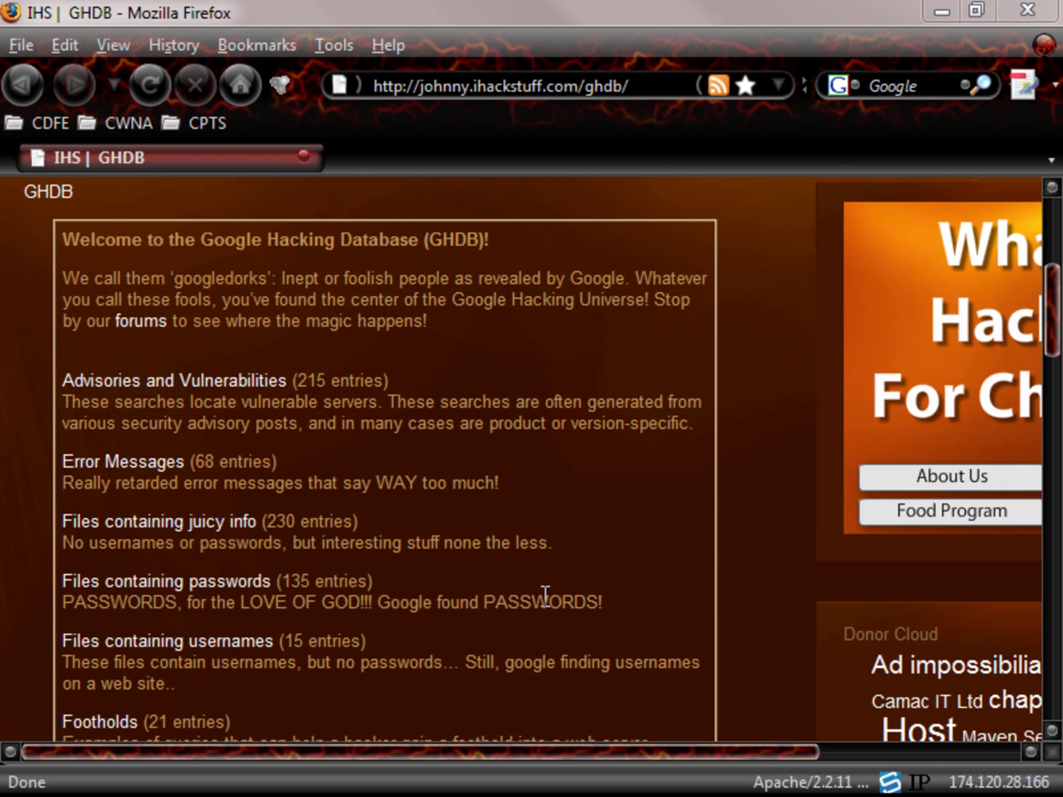
left_click(232, 588)
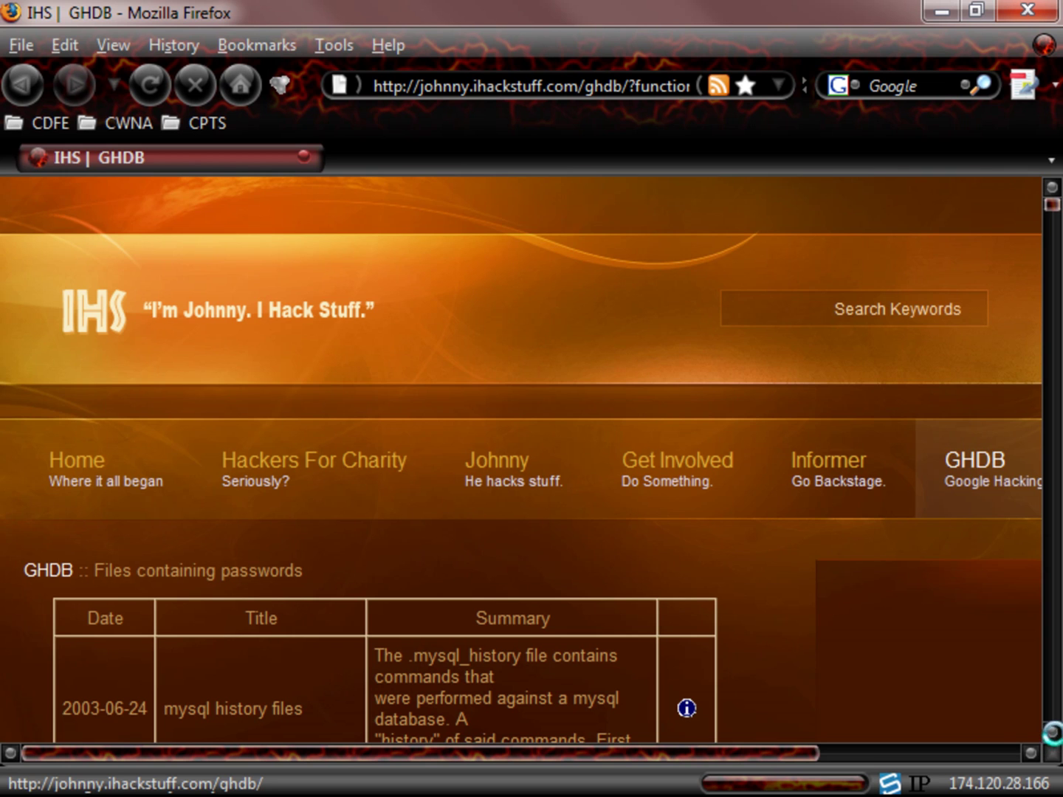
Step: Open the GHDB detail page for the 'intitle:index.of passwd passwd.bak' entry, rated 10/10
left_click(1052, 731)
left_click(1051, 730)
scroll(1054, 734, "down", 6)
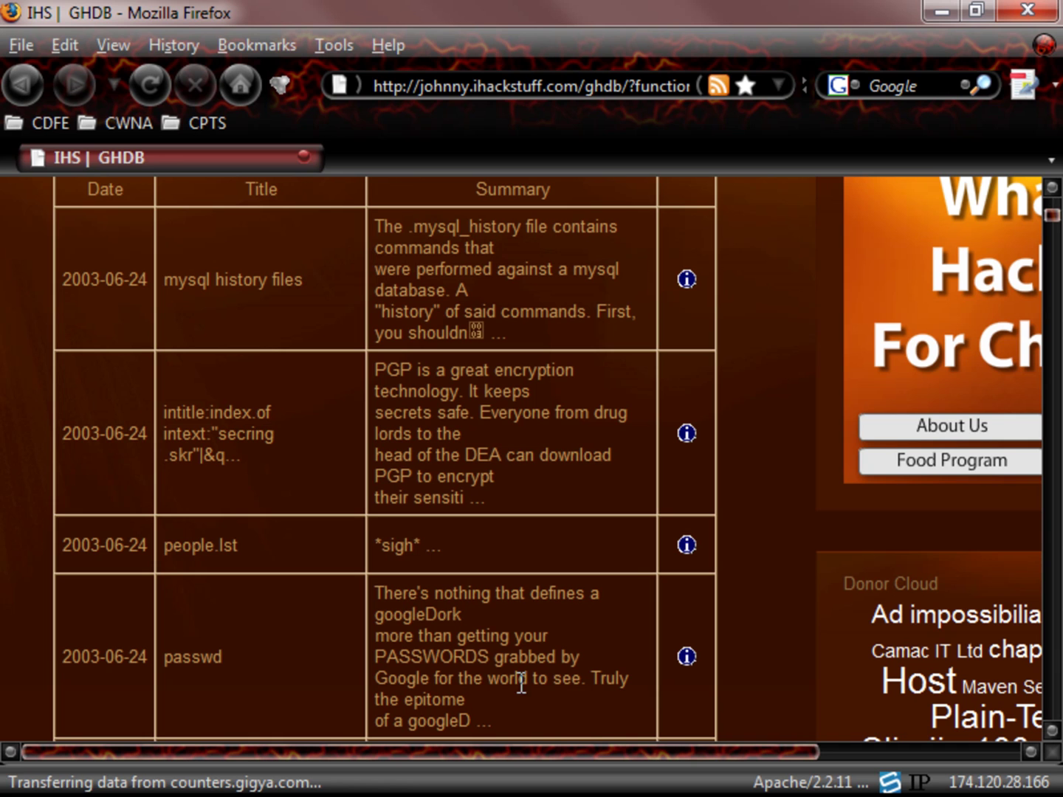
left_click(686, 658)
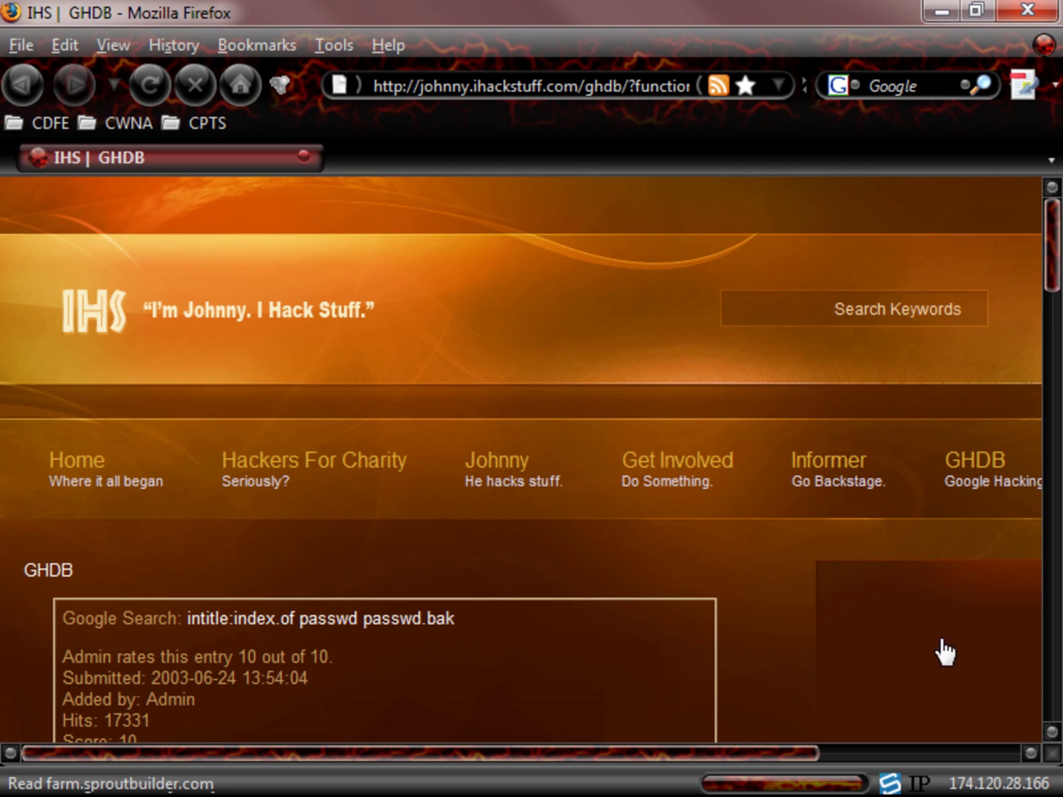
Step: Run the entry's 'intitle:index.of passwd passwd.bak' Google search in a new tab
left_click(1052, 731)
left_click(1051, 731)
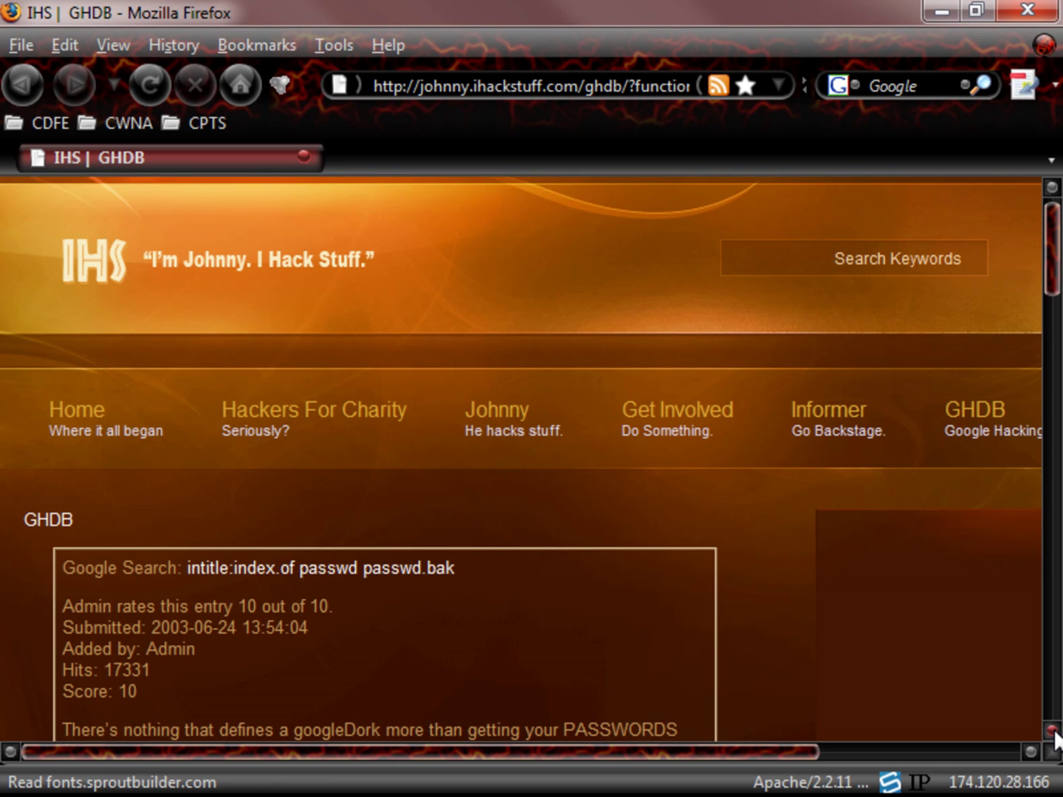
left_click(1051, 731)
left_click(1049, 729)
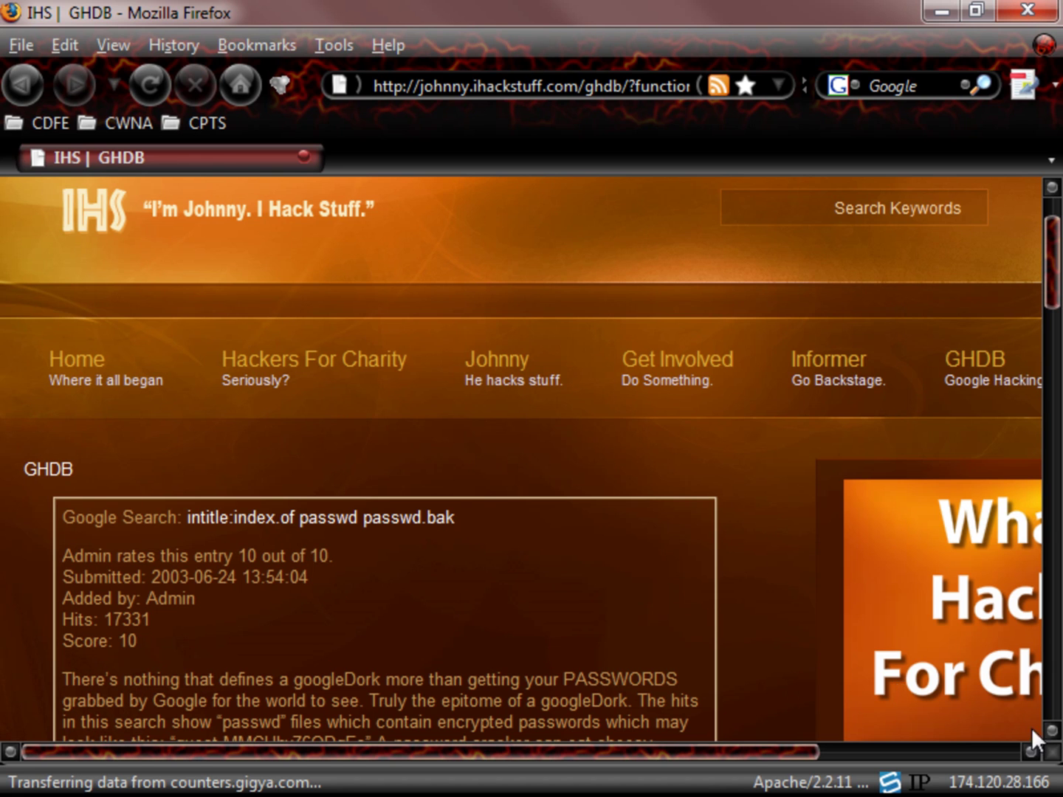
left_click(1052, 731)
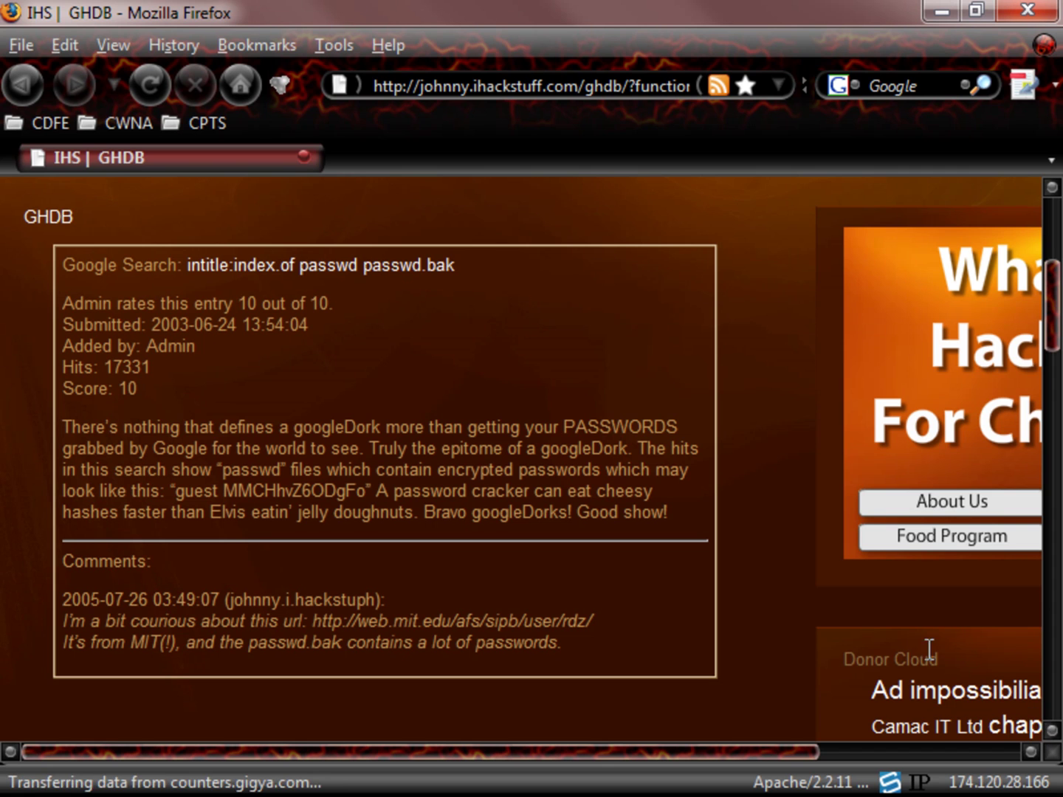
left_click(373, 266)
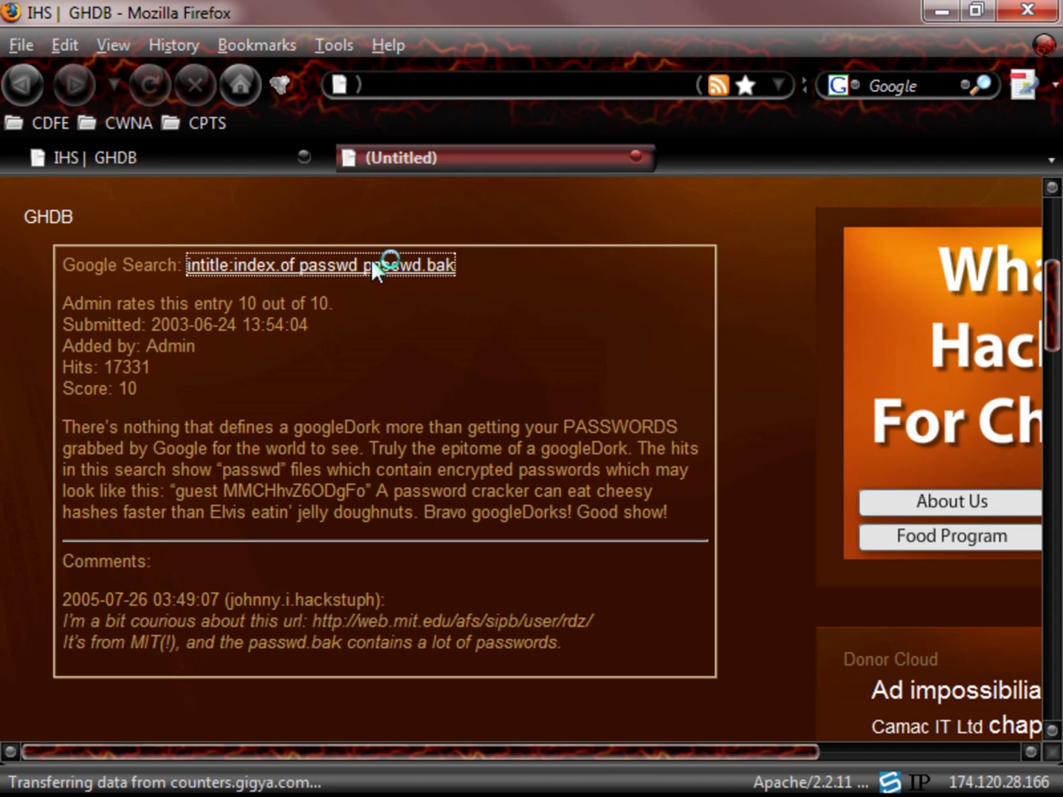
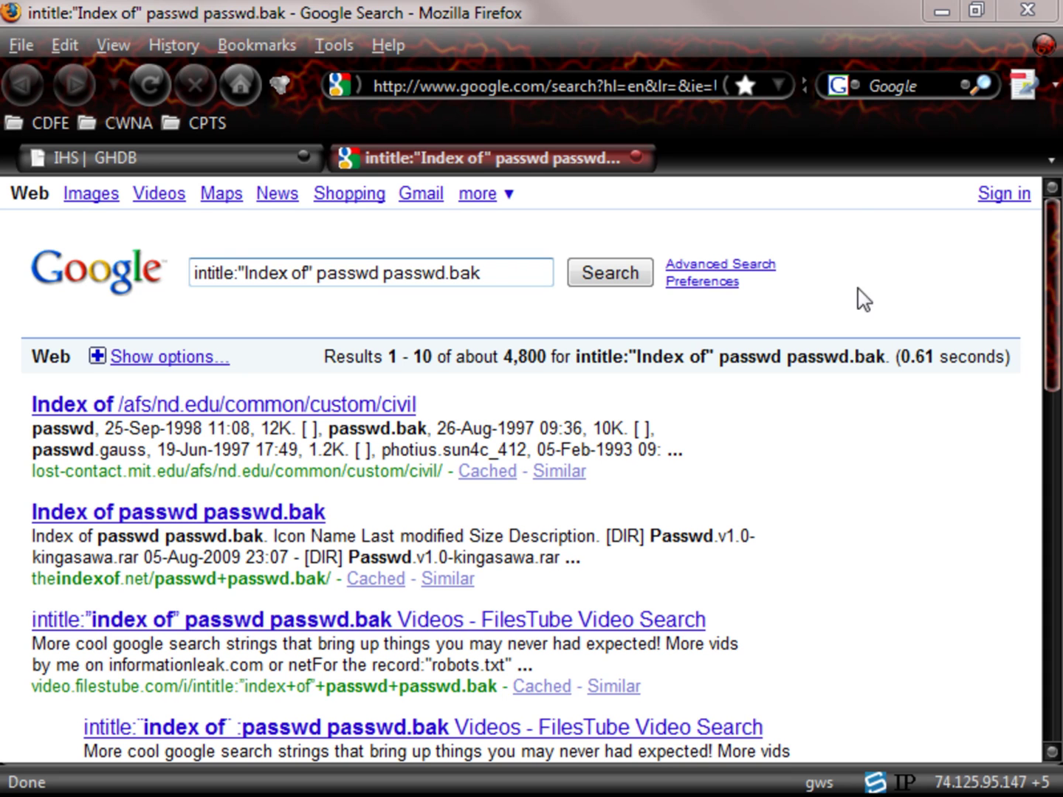
Step: Select the entire intitle:"Index of" passwd passwd.bak query in the search box so it can be replaced
left_click(485, 272)
left_click_drag(522, 279, 152, 318)
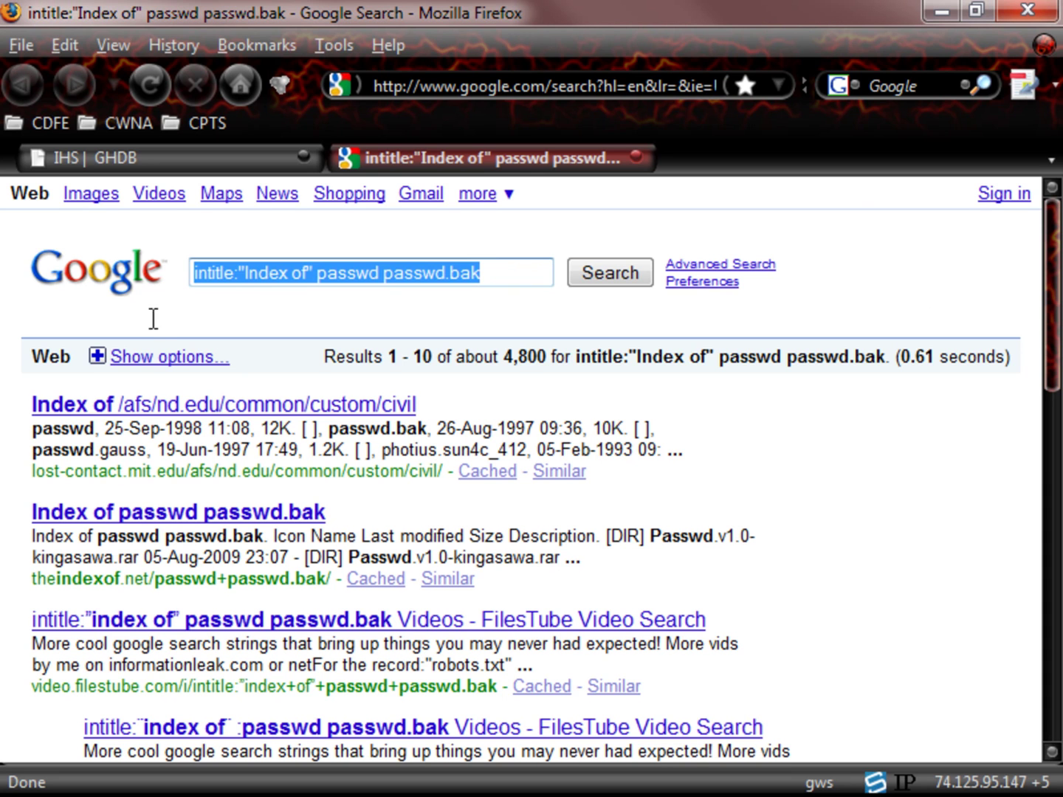
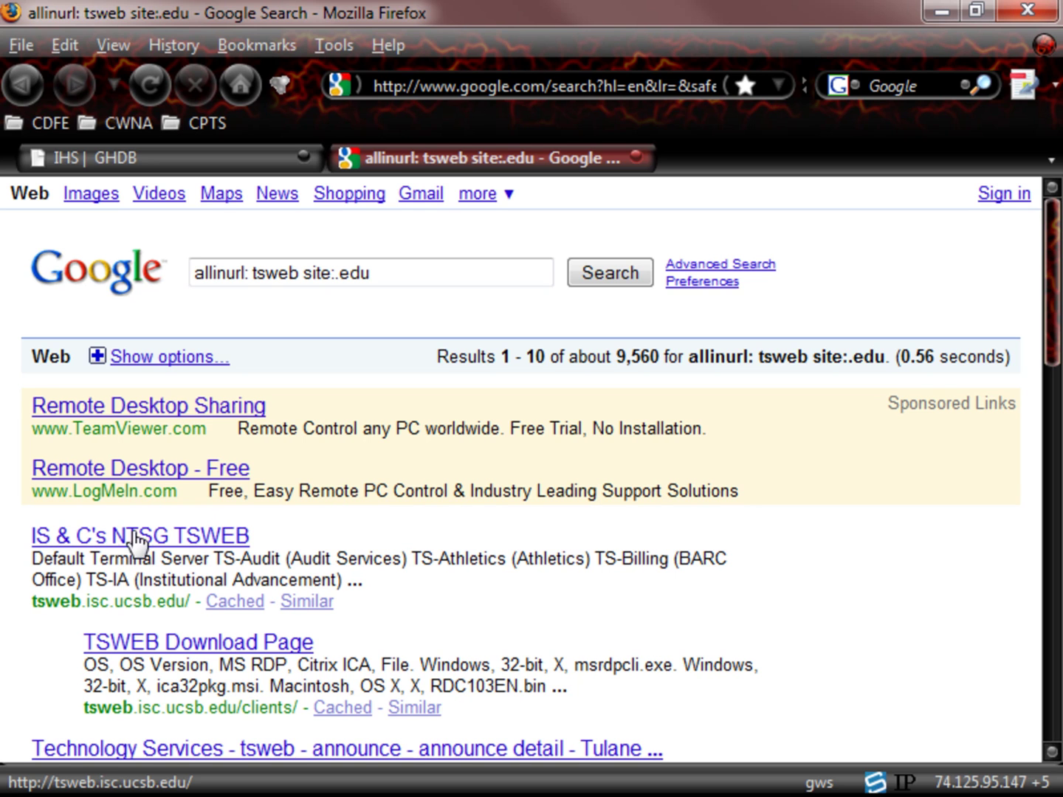
Step: Open the IS & C's NTSG TSWEB page and choose TS-Billing (BARC Office) with Full_Screen resolution
left_click(223, 545)
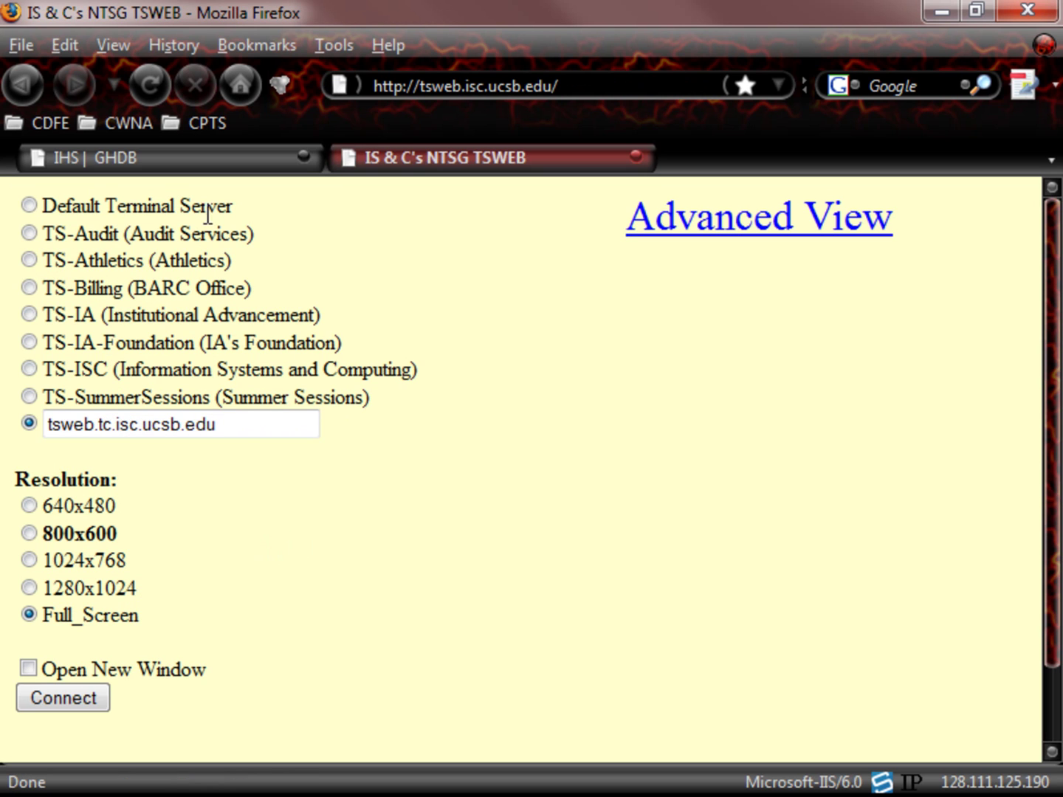
left_click(29, 287)
left_click(29, 533)
left_click(28, 614)
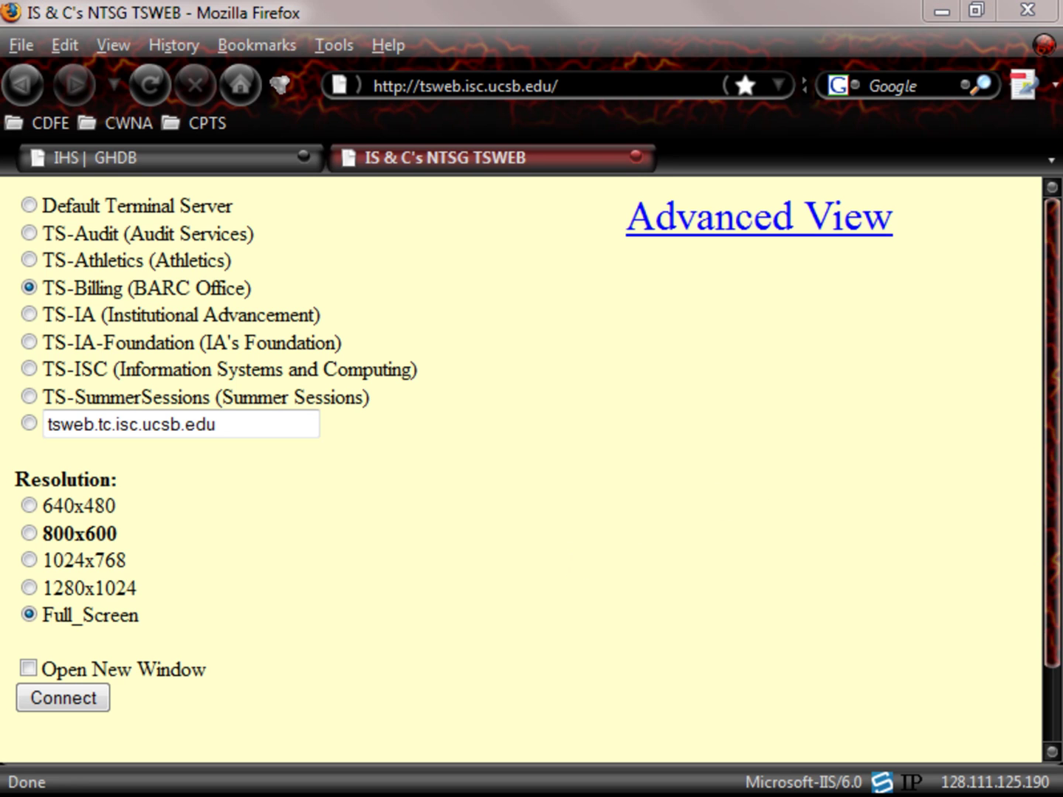
left_click(815, 707)
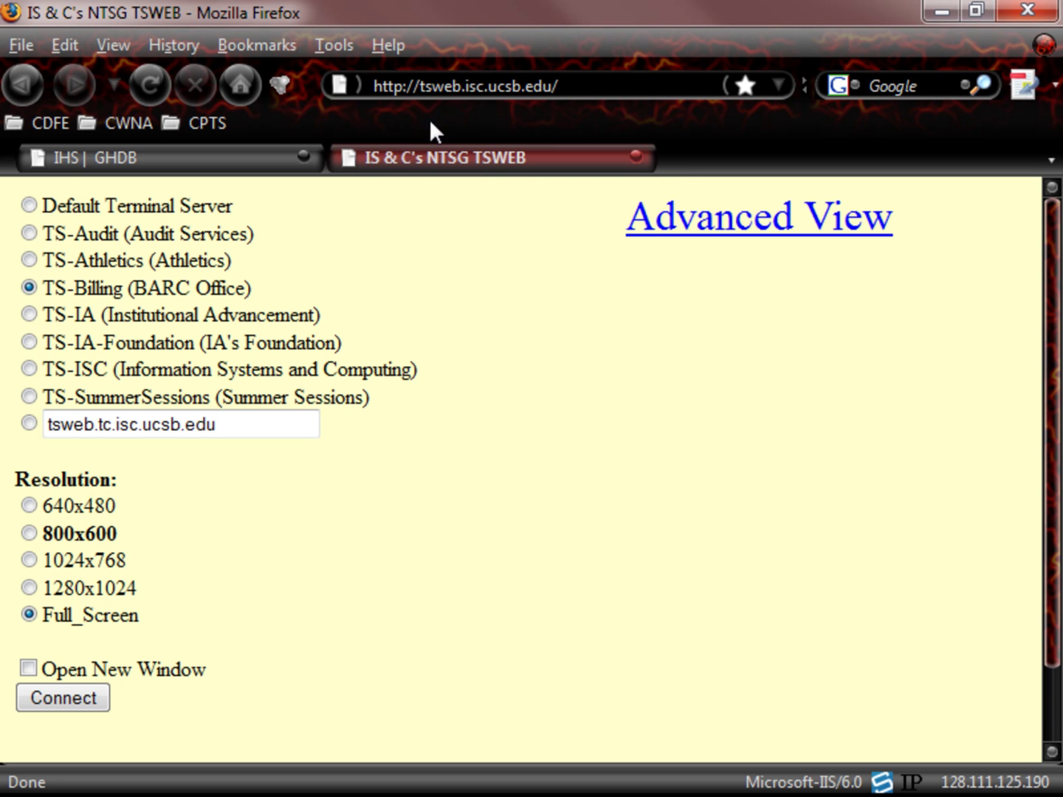
Step: Close the TSWEB page and load Google from the address bar
left_click(634, 155)
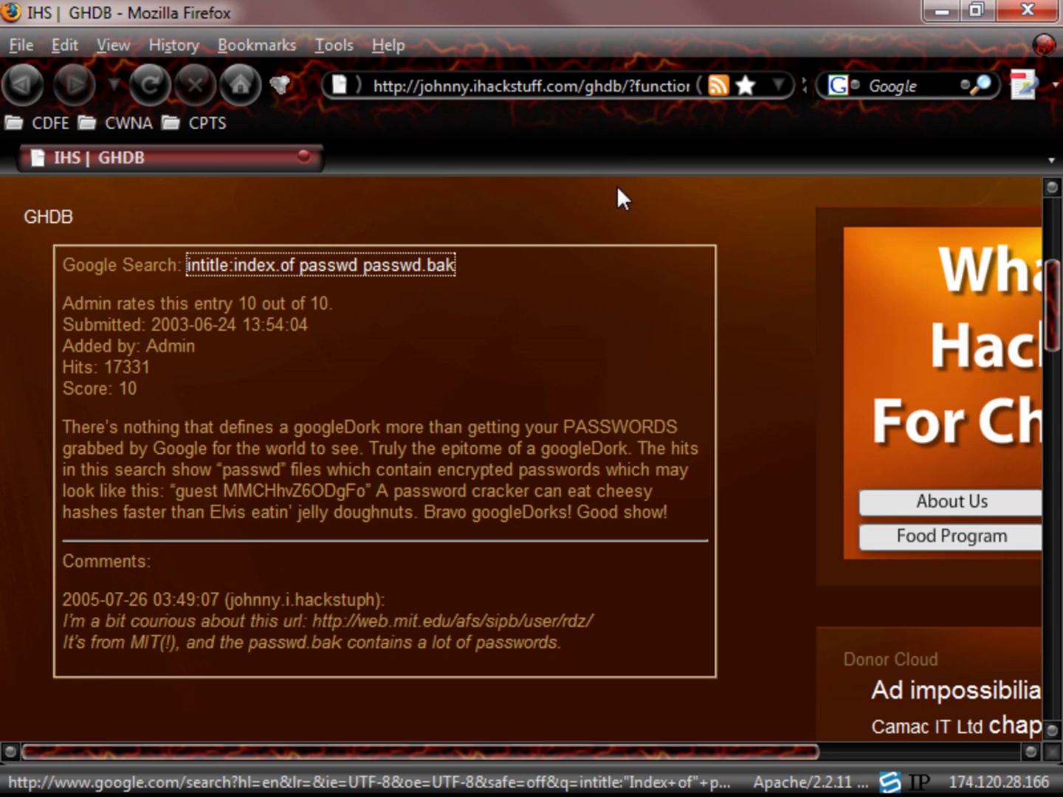
left_click(525, 89)
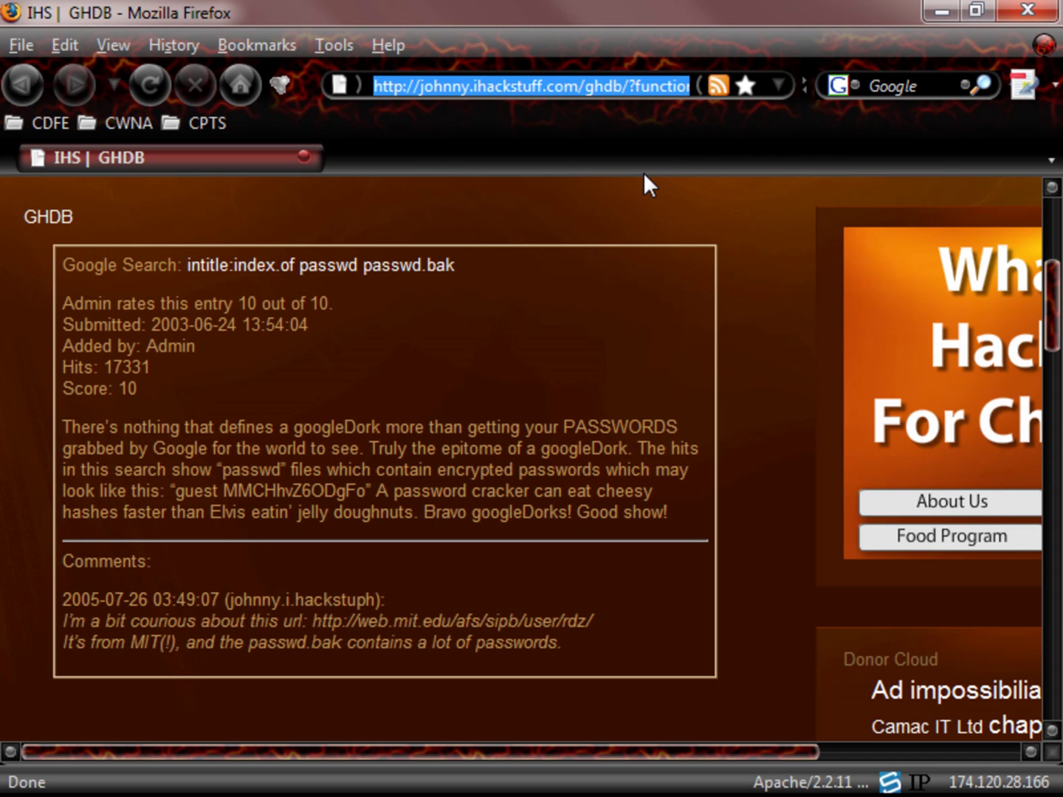
type("google")
key("Return")
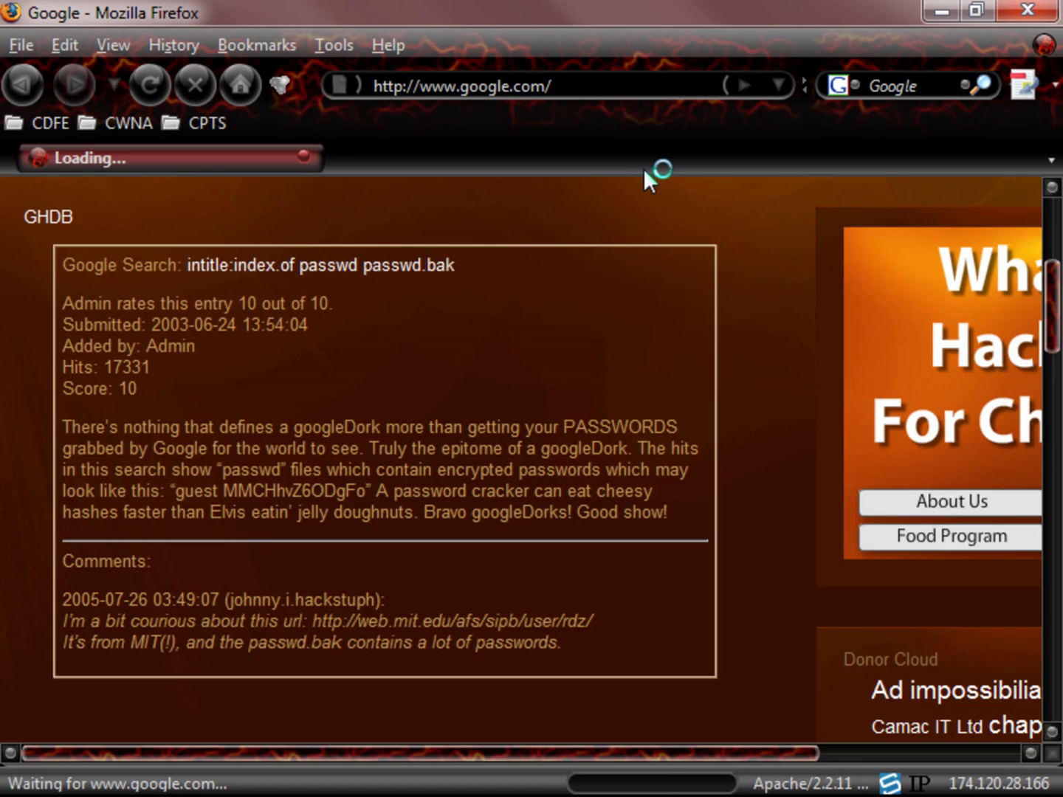
Step: Search Google for '# Kickstart filetype:cfg'
left_click(441, 430)
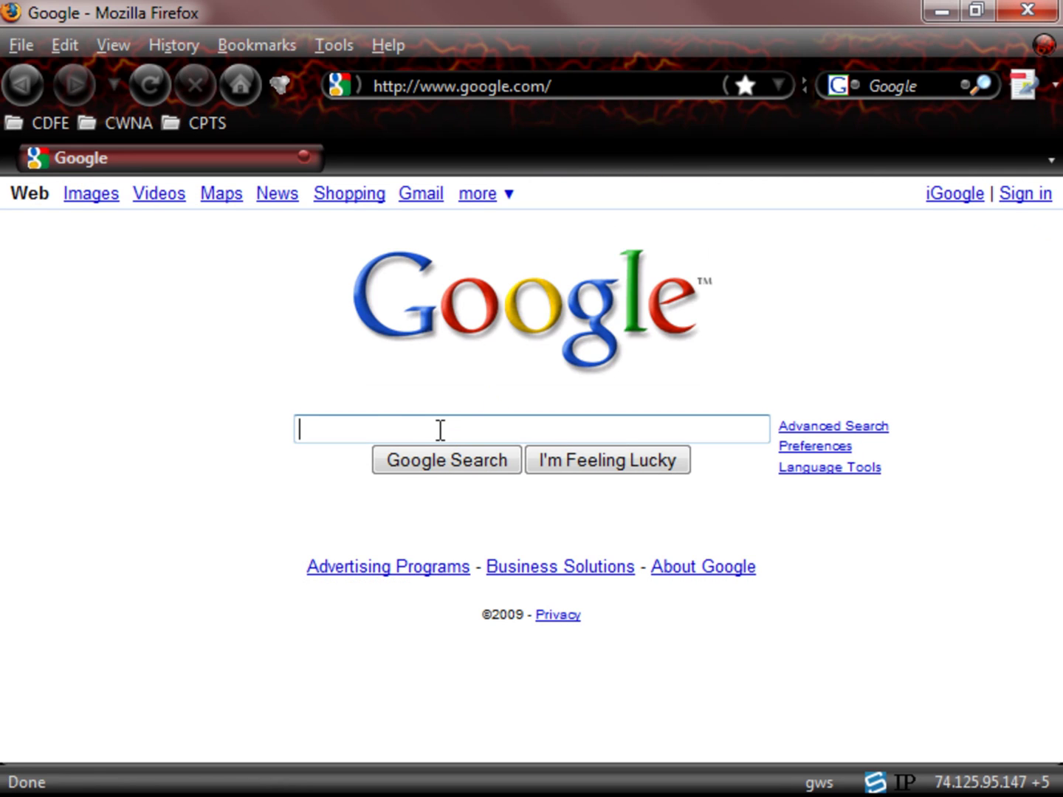
type("# Kickstart filetype:cfg")
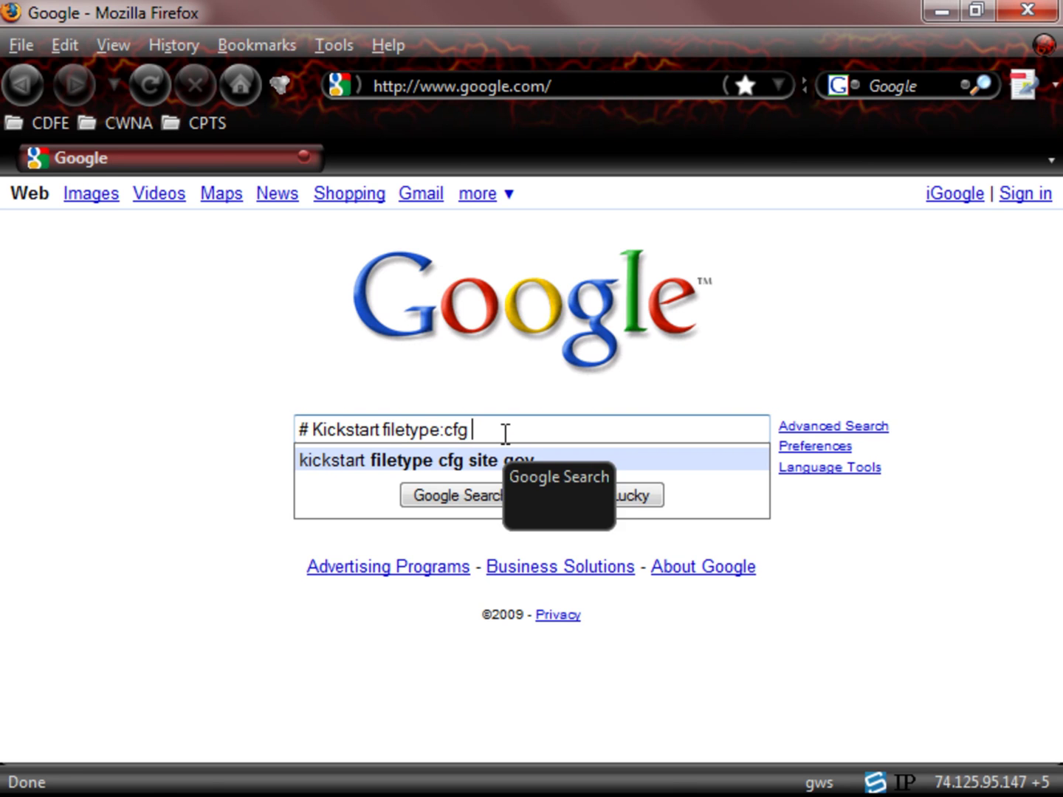
key("Return")
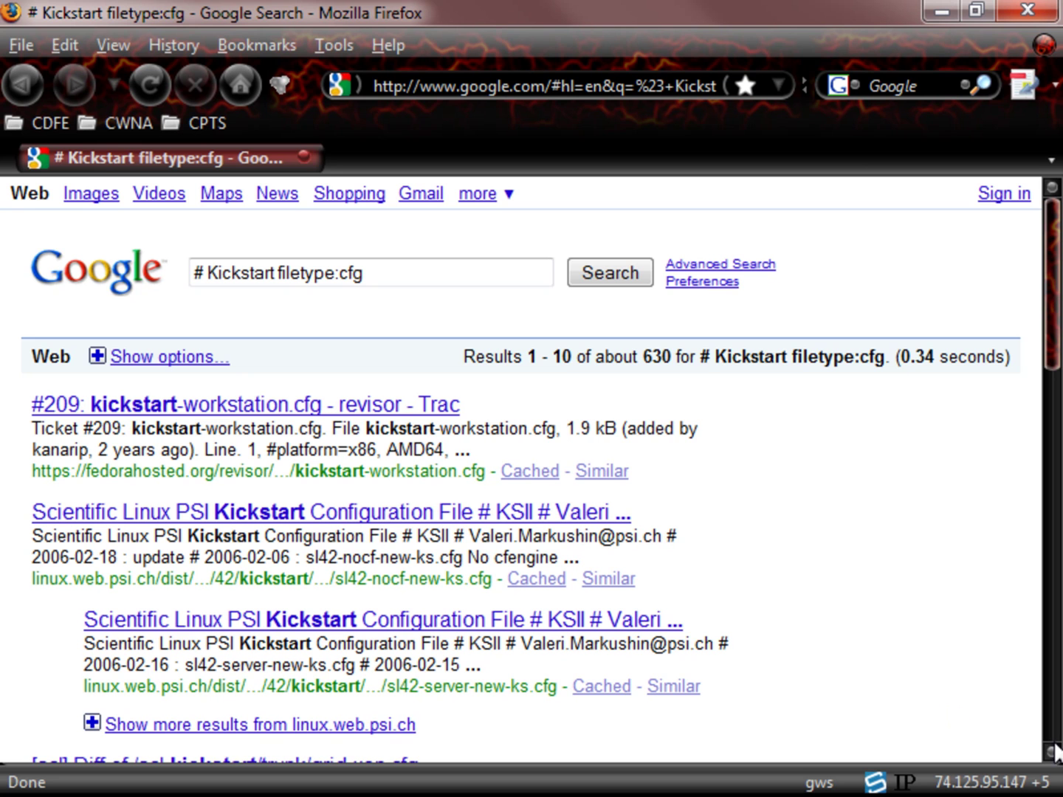
Step: Open the '[scl] Diff of /scl-kickstart/trunk/grid-xen.cfg' result from the list
left_click_drag(1055, 760, 1055, 760)
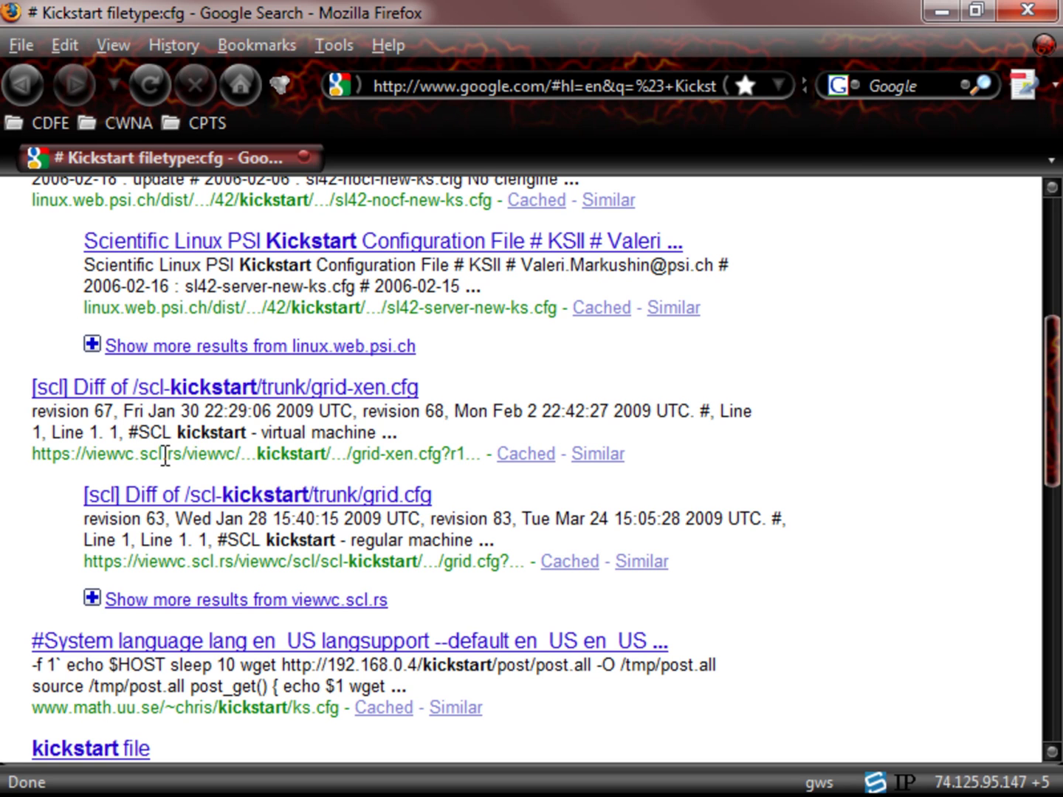
left_click(285, 395)
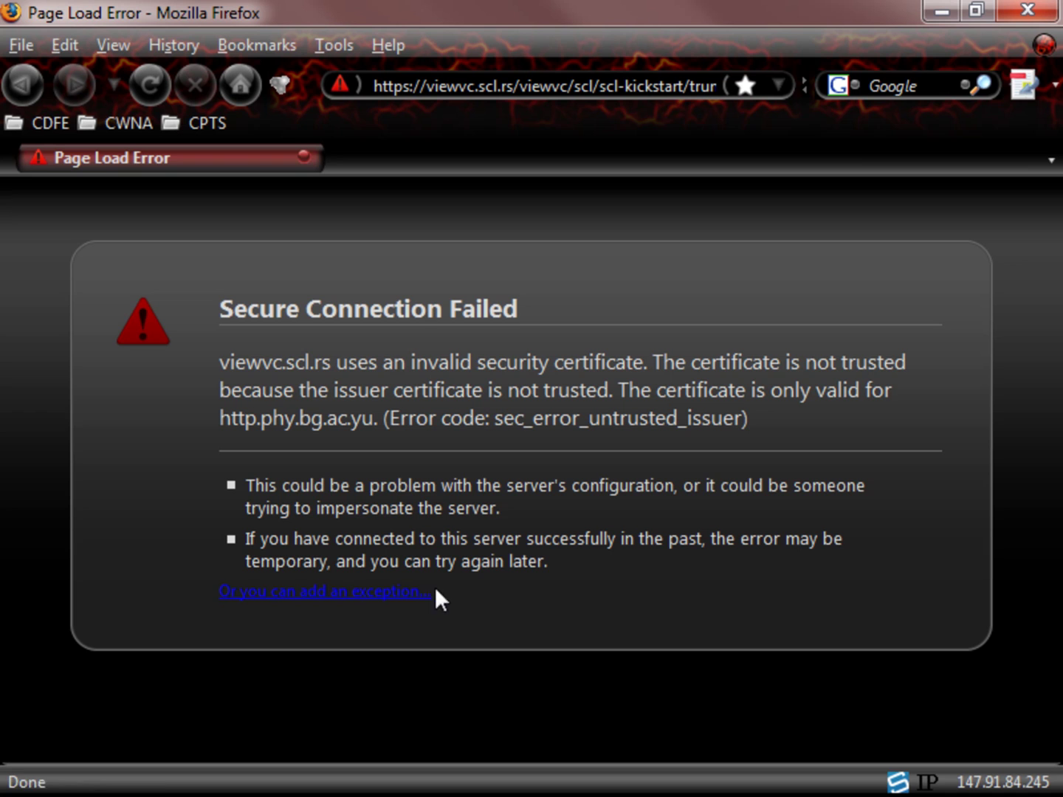
Step: Add and confirm a security exception for viewvc.scl.rs's untrusted certificate
left_click(383, 601)
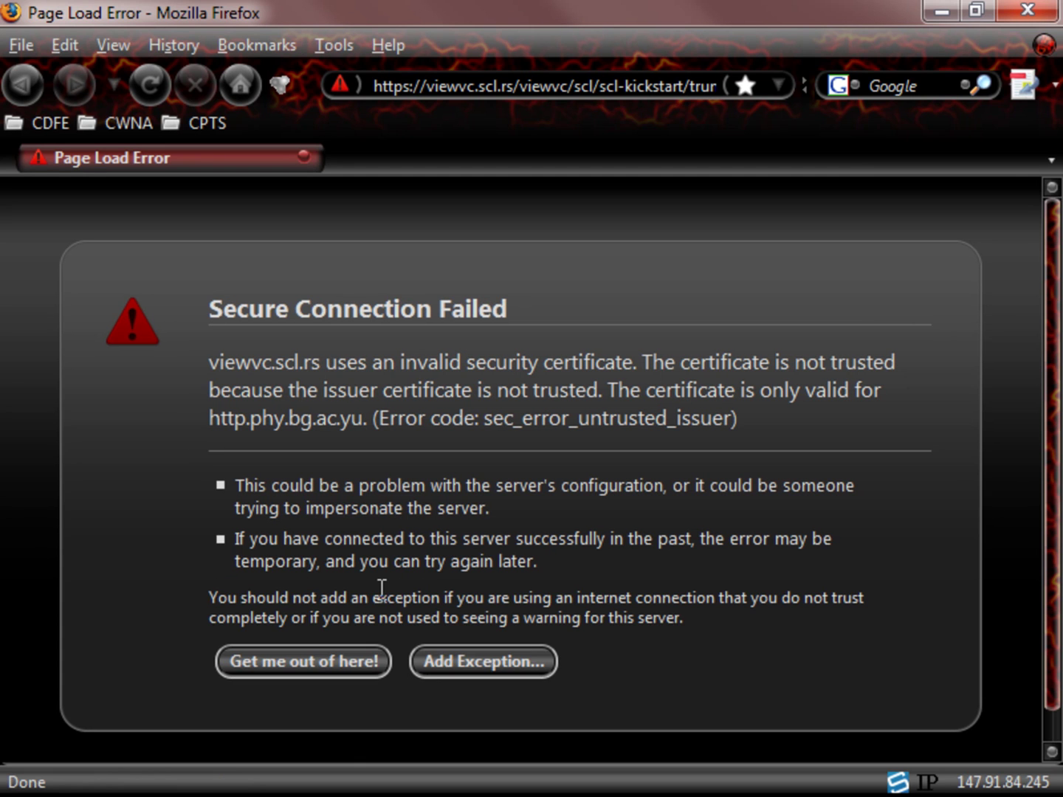
left_click(465, 661)
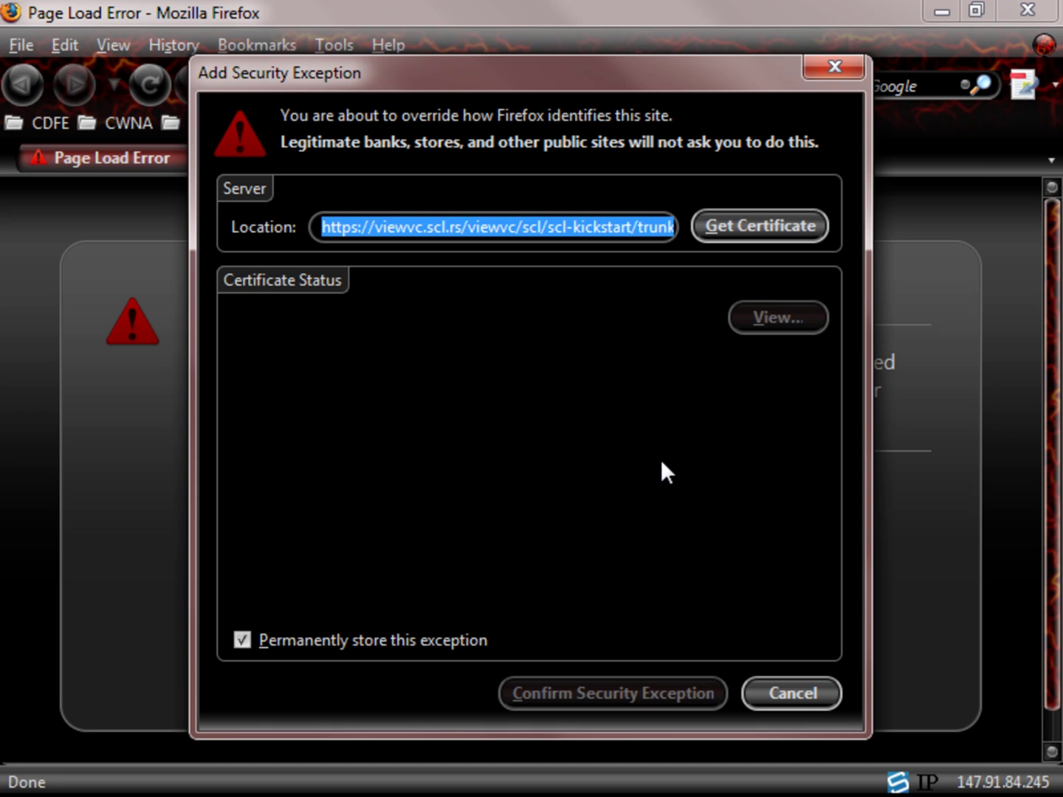
left_click(761, 225)
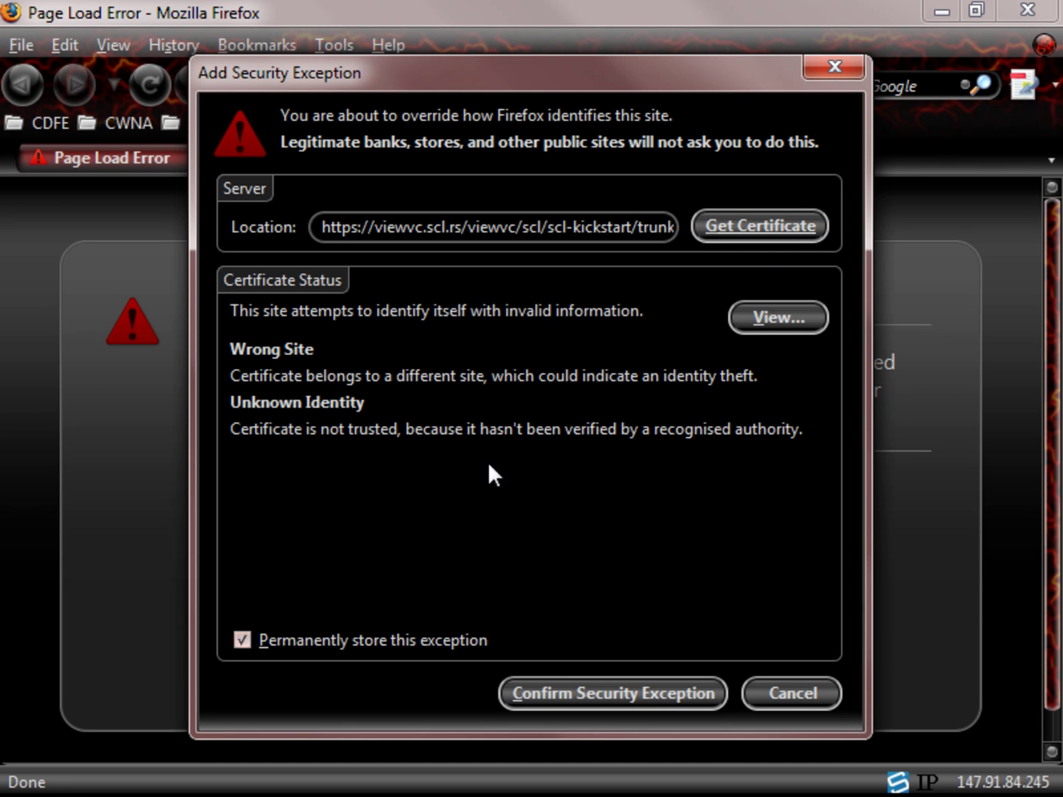
left_click(589, 693)
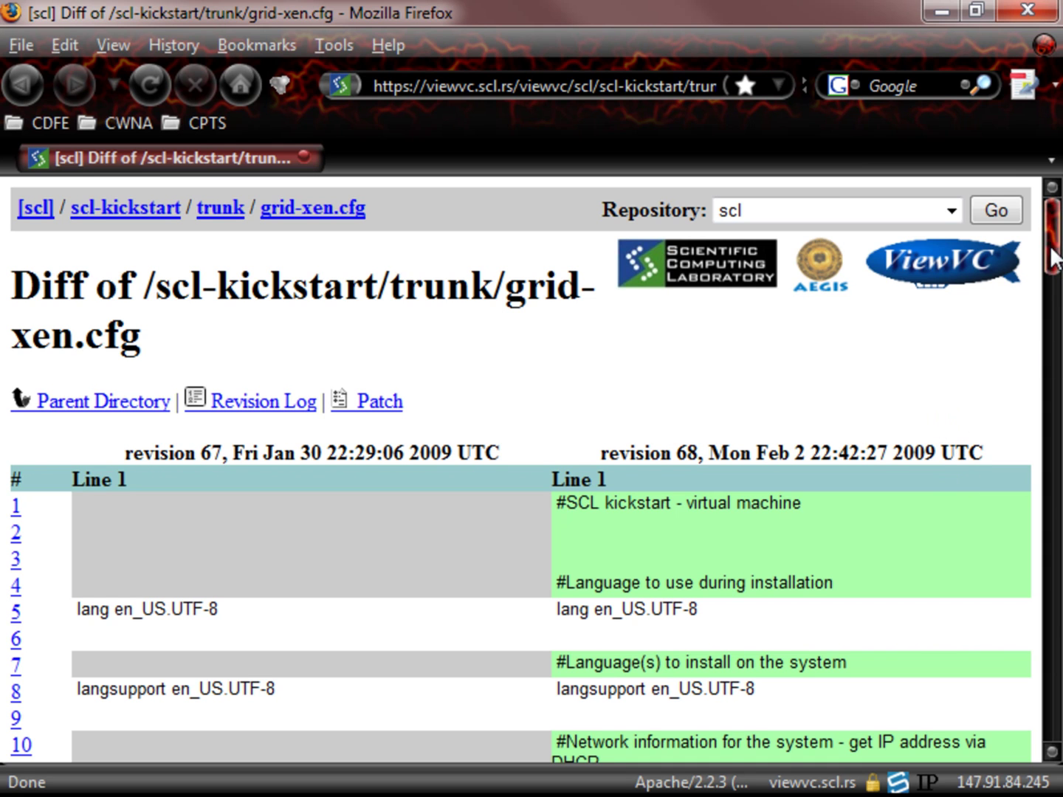
Step: Highlight the rootpw --iscrypted password in both revisions, then scroll further down the diff
left_click_drag(1049, 248, 1025, 366)
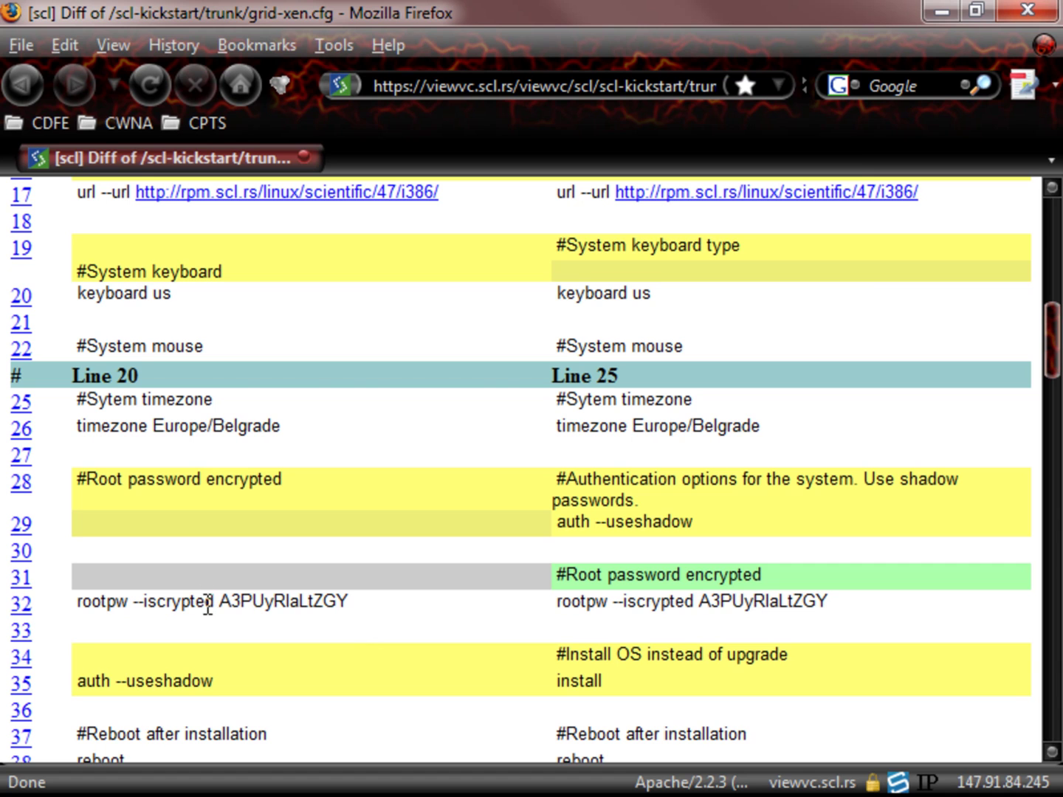
left_click_drag(213, 599, 287, 600)
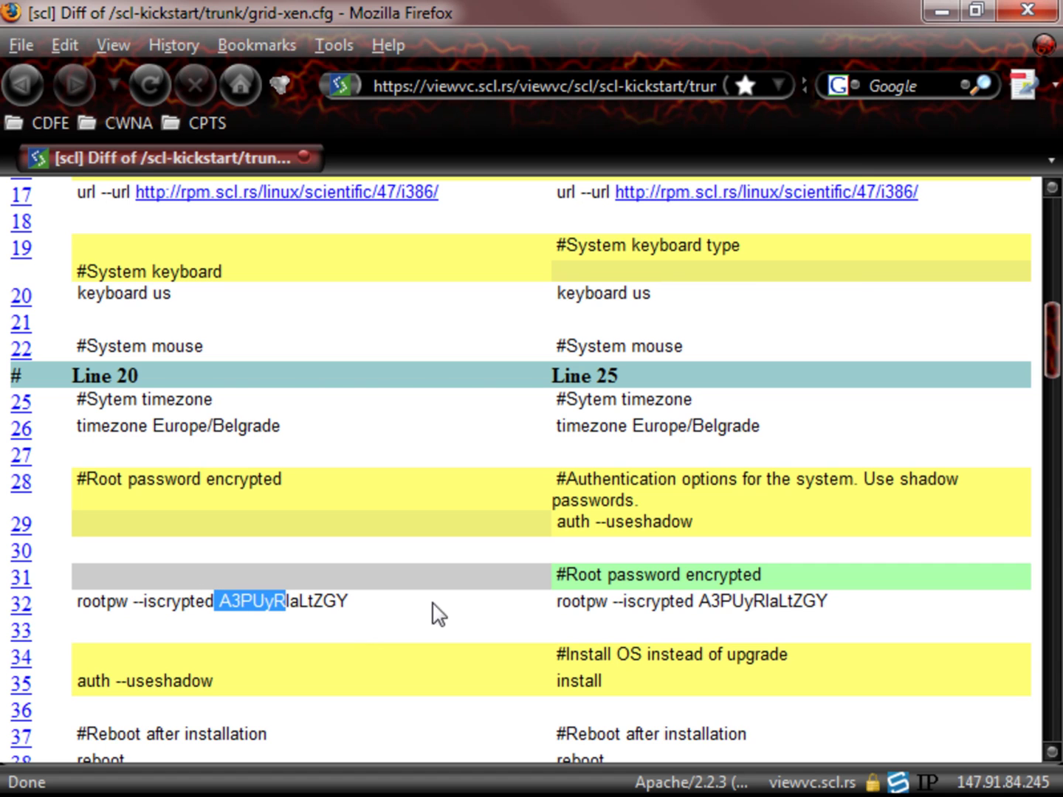
left_click_drag(699, 600, 830, 607)
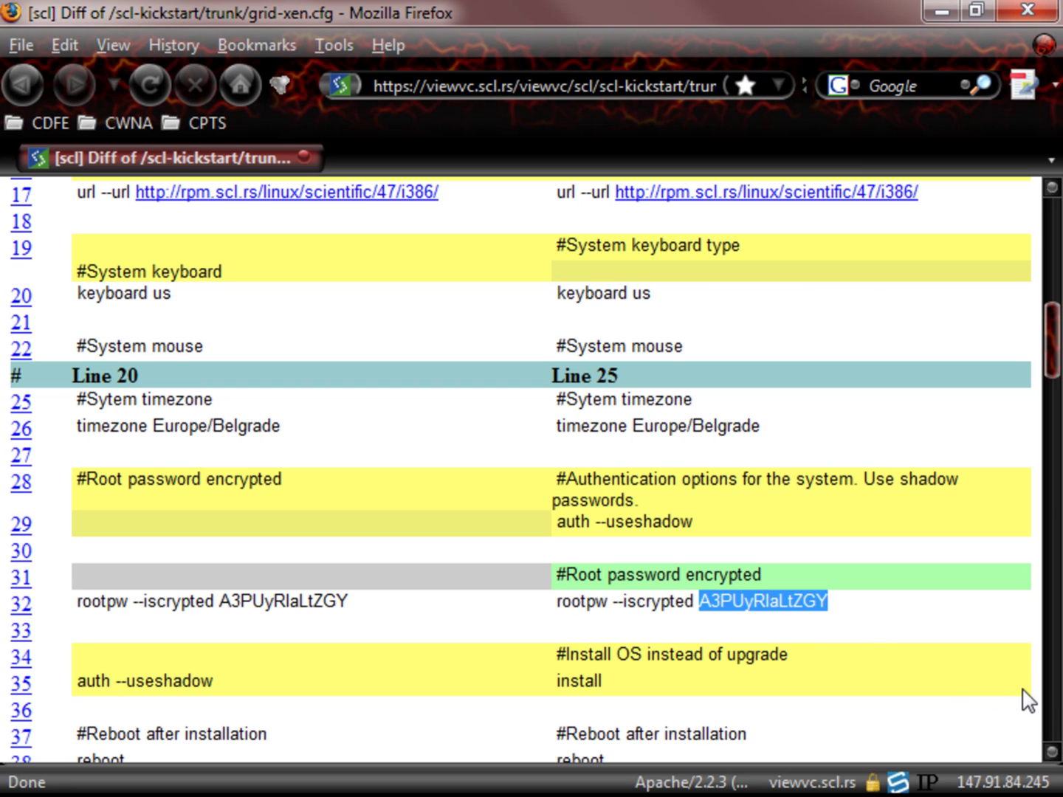
left_click(1051, 751)
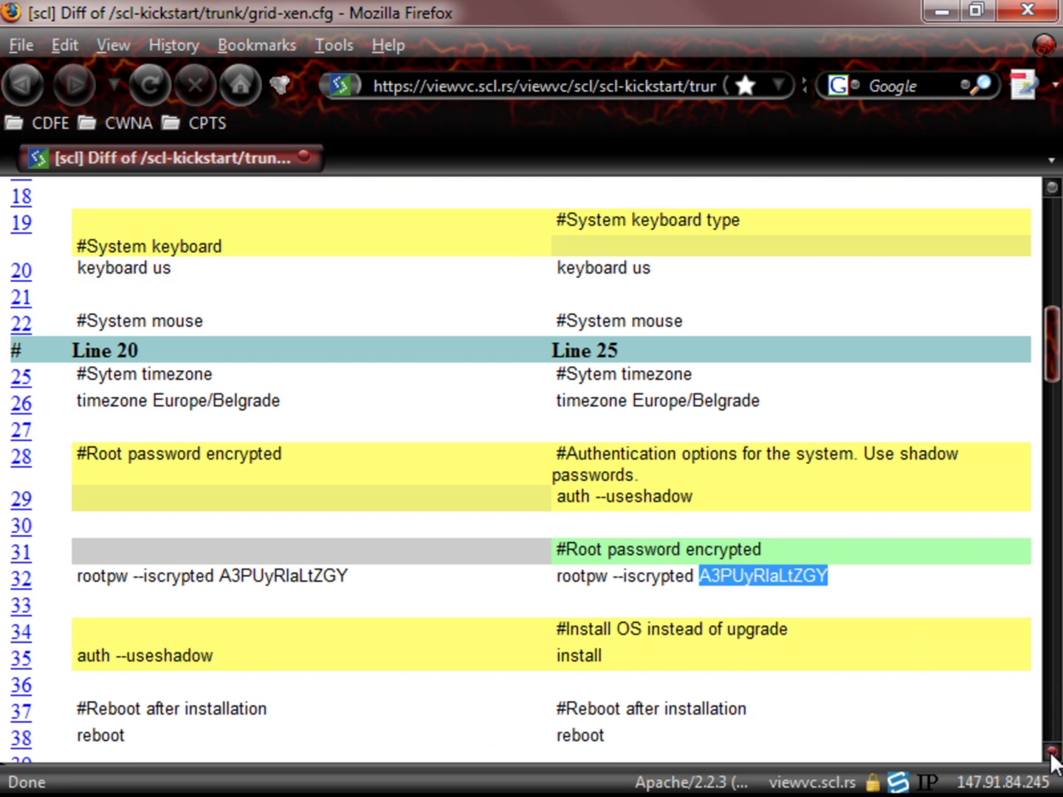
left_click(1051, 751)
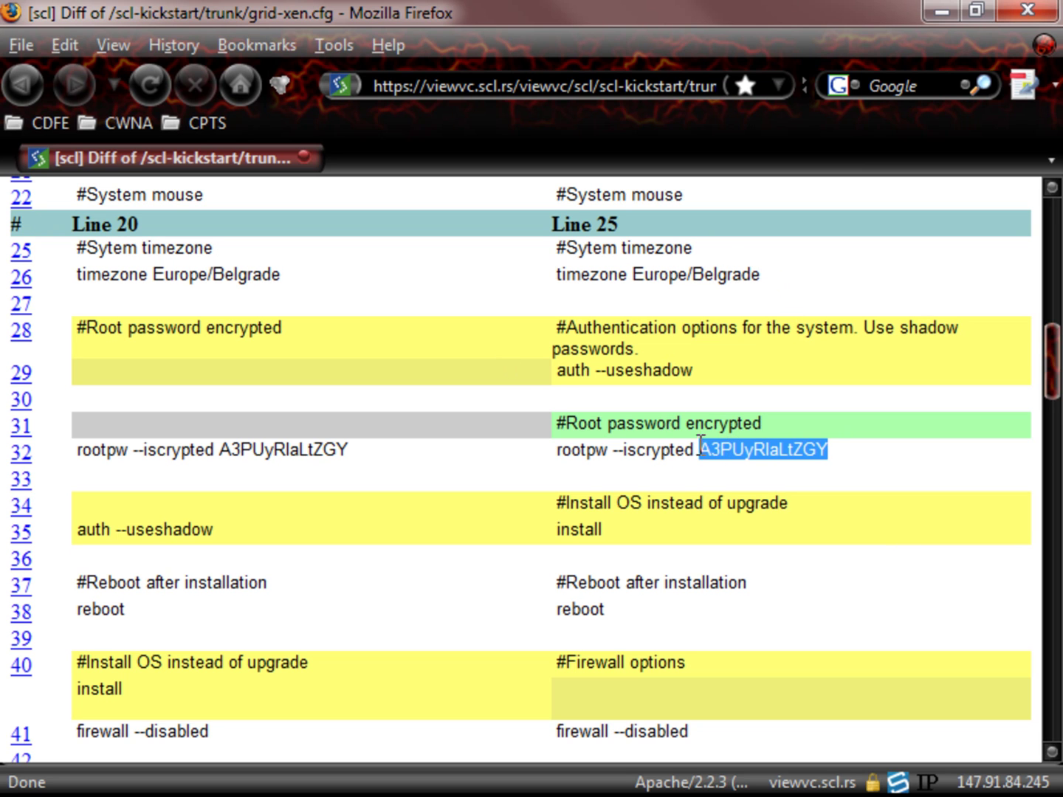
left_click_drag(793, 459, 756, 461)
left_click_drag(1052, 751, 1051, 752)
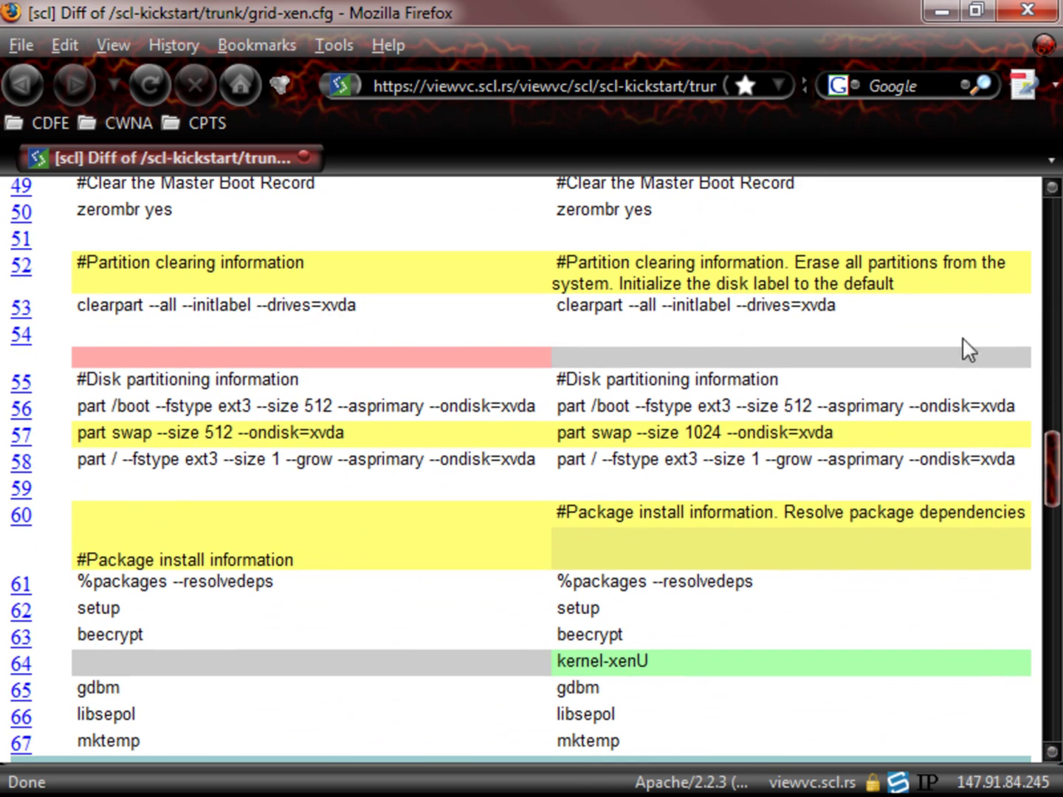
Step: Go back to the '# Kickstart filetype:cfg' results and scroll past the grid-xen.cfg entry
left_click(24, 84)
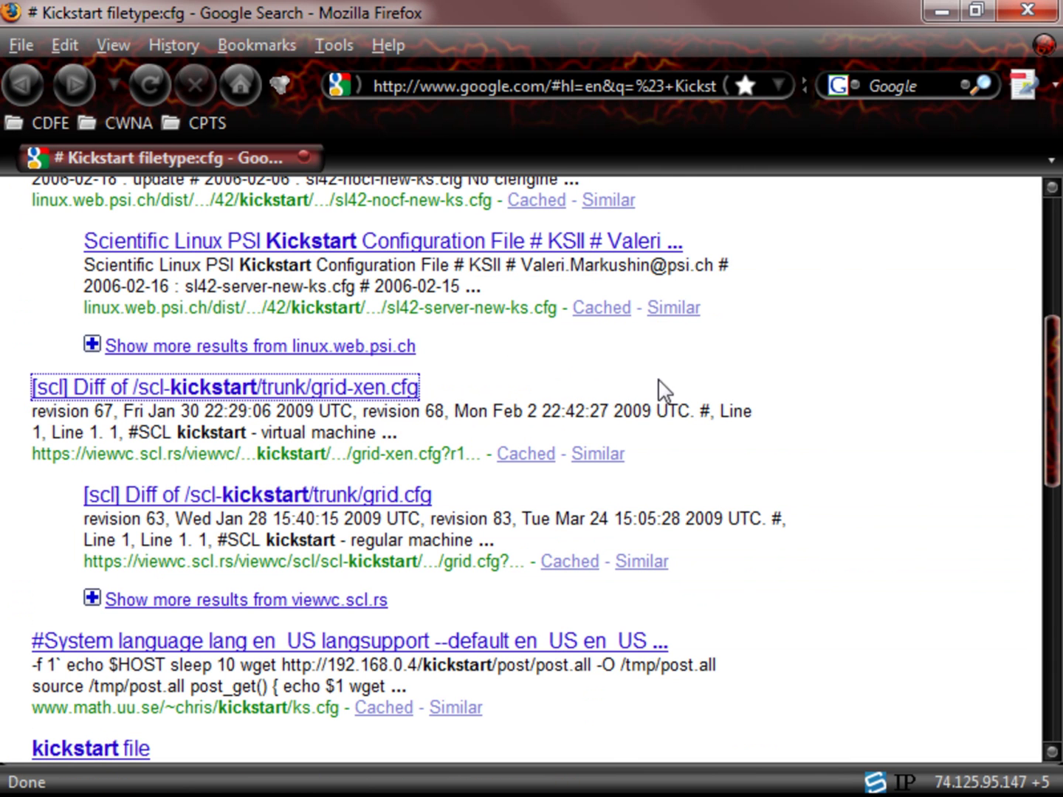
left_click(686, 461)
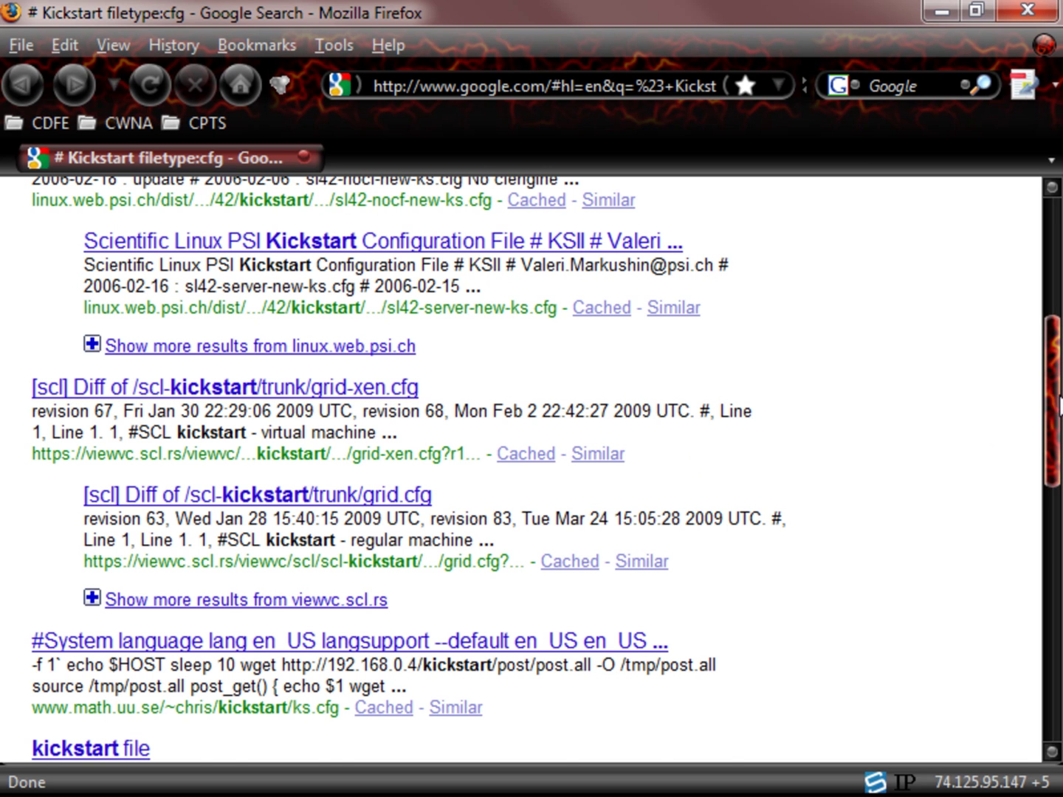
scroll(1054, 415, "down", 1)
scroll(1057, 424, "down", 8)
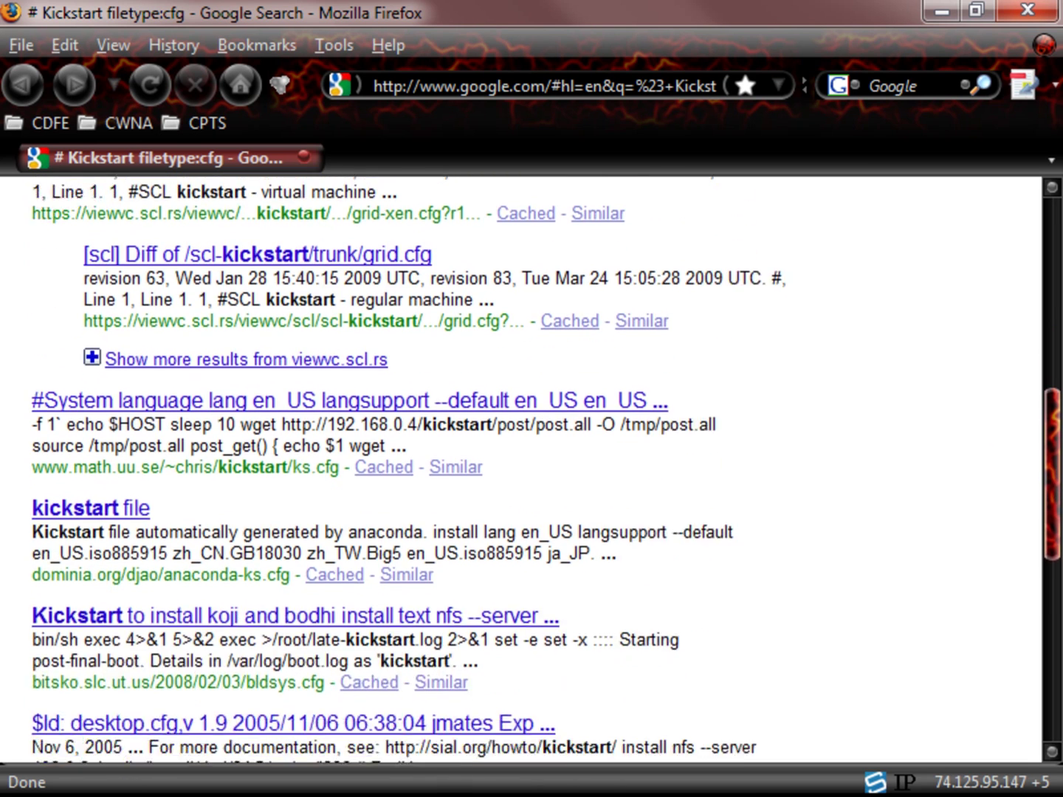
scroll(531, 473, "down", 2)
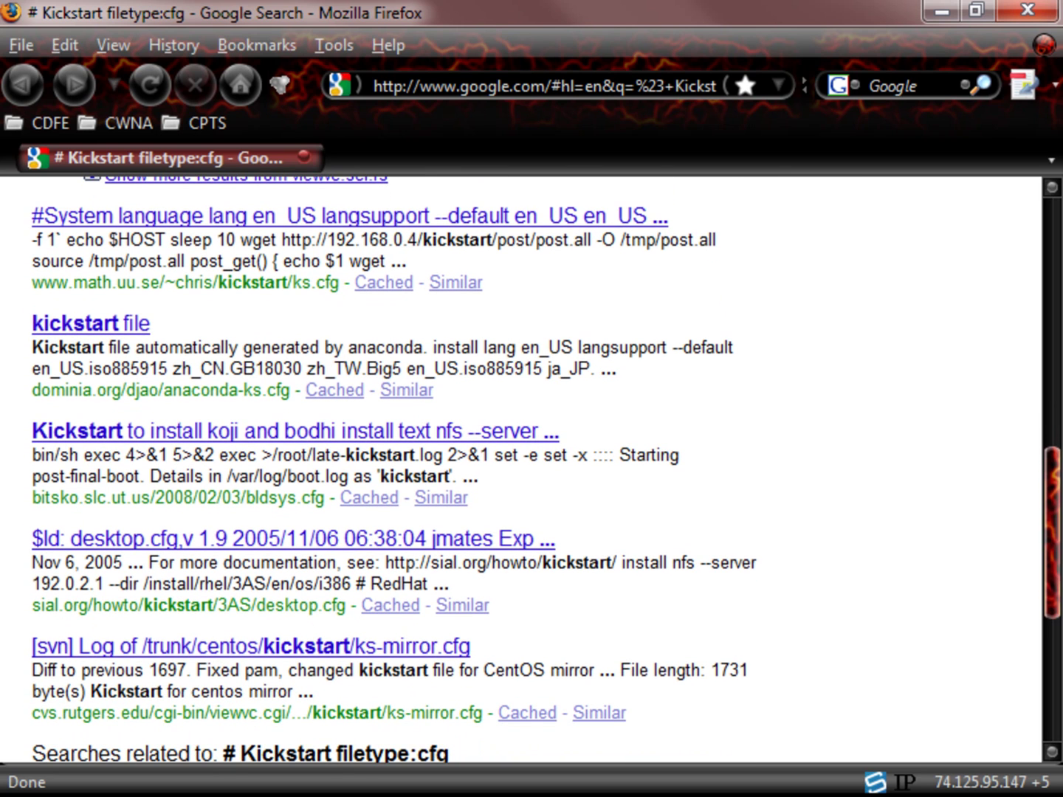